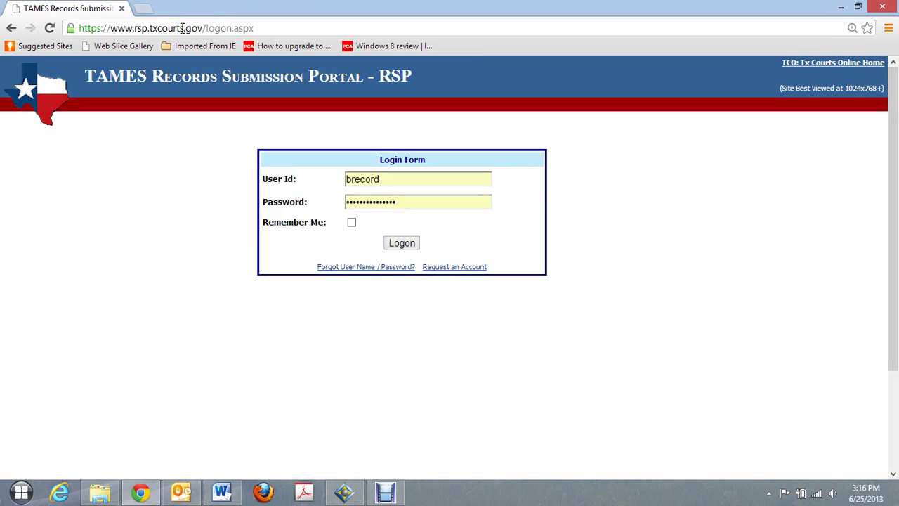
# - Log on to the records portal with the entered User Id and Password
pyautogui.click(182, 151)
pyautogui.click(203, 162)
pyautogui.click(398, 239)
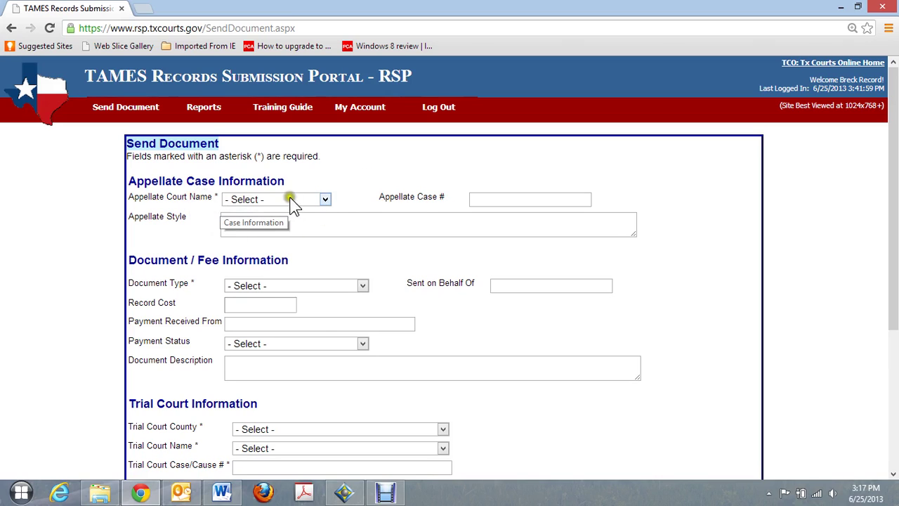
pyautogui.click(326, 200)
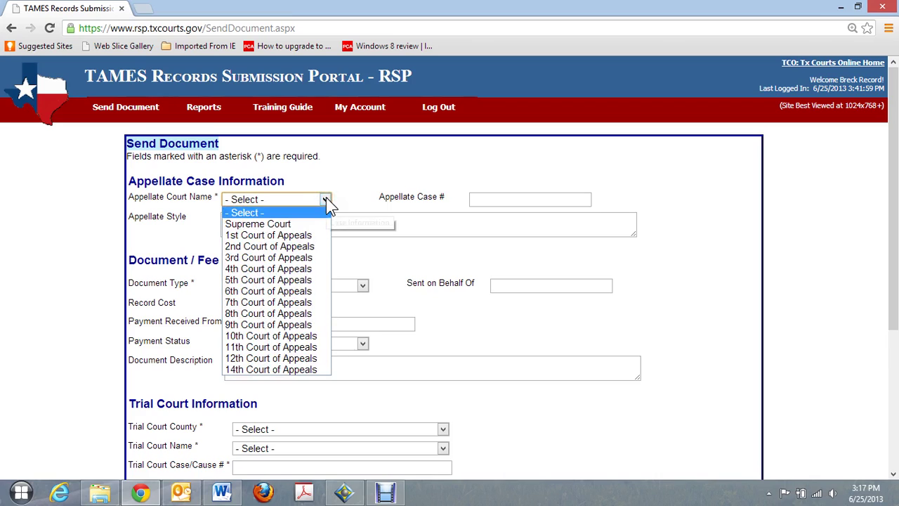
pyautogui.click(254, 313)
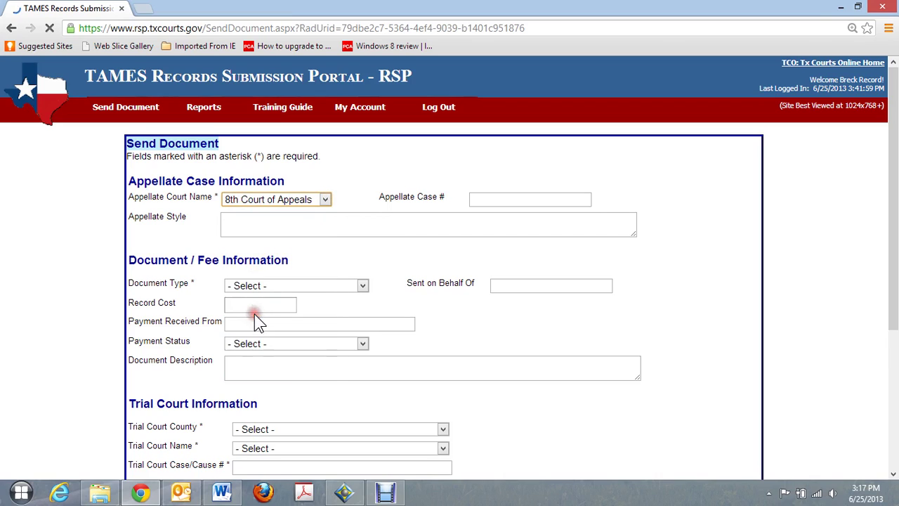
pyautogui.click(497, 201)
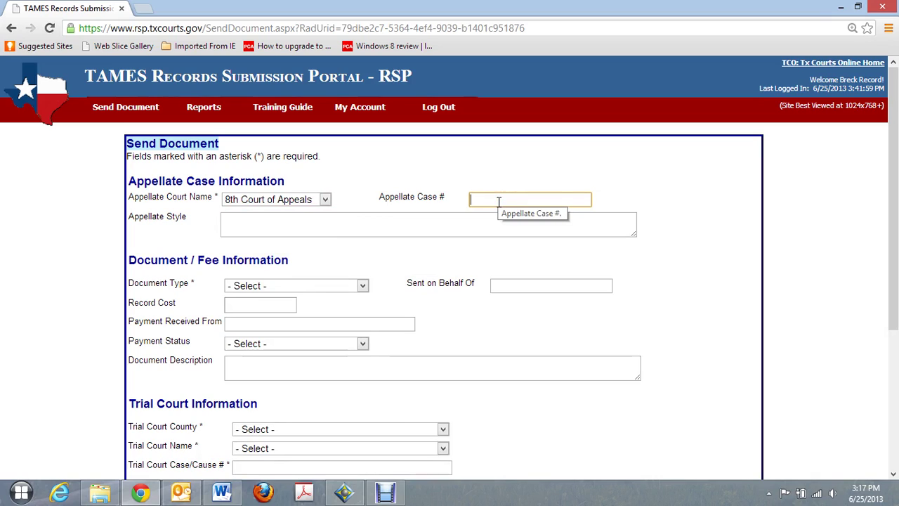
pyautogui.write('08')
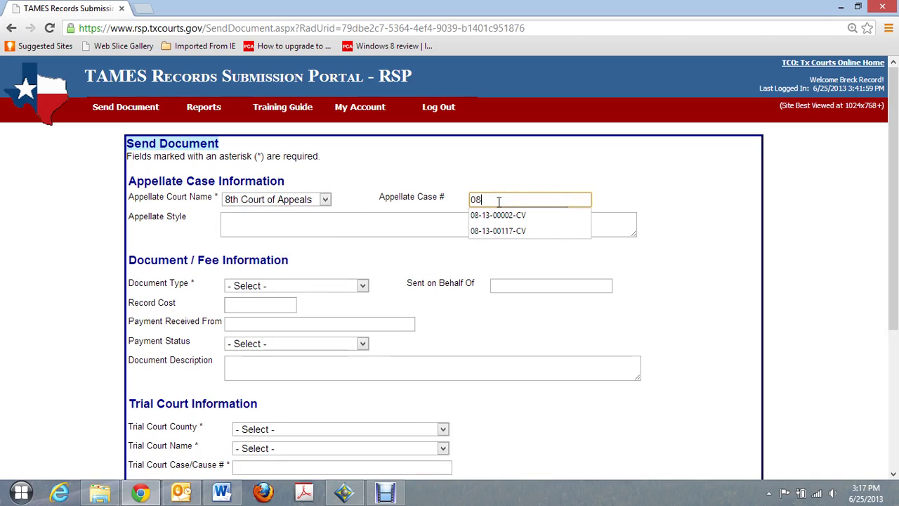
pyautogui.click(500, 232)
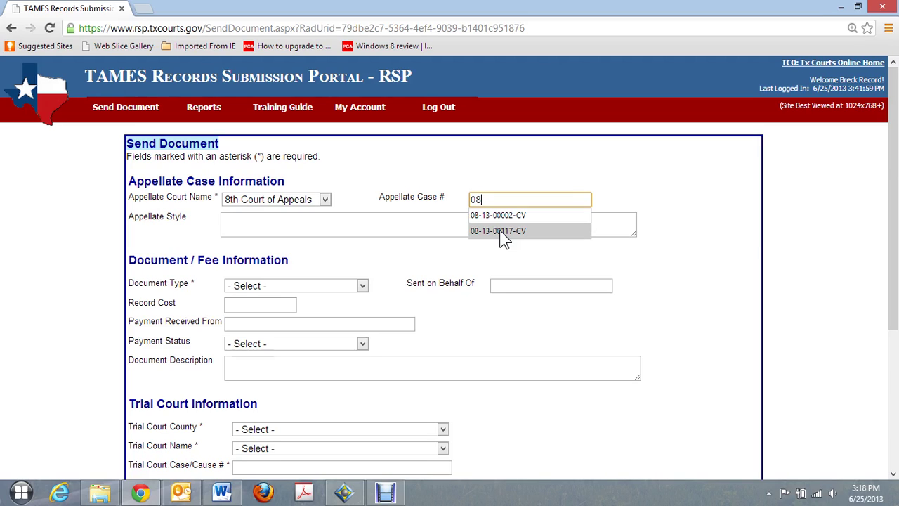
pyautogui.click(499, 229)
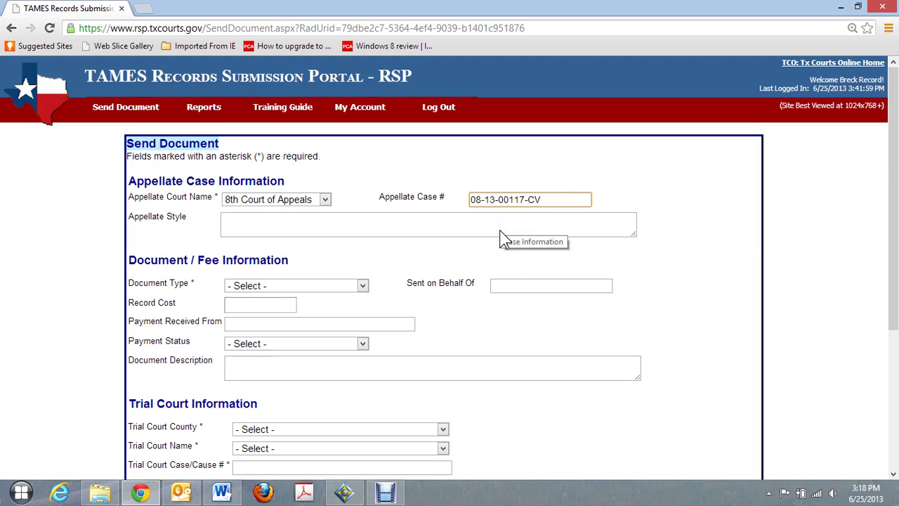
# - Enter the appellate case style, the parties versus Texas Department of Public Safety
pyautogui.click(258, 220)
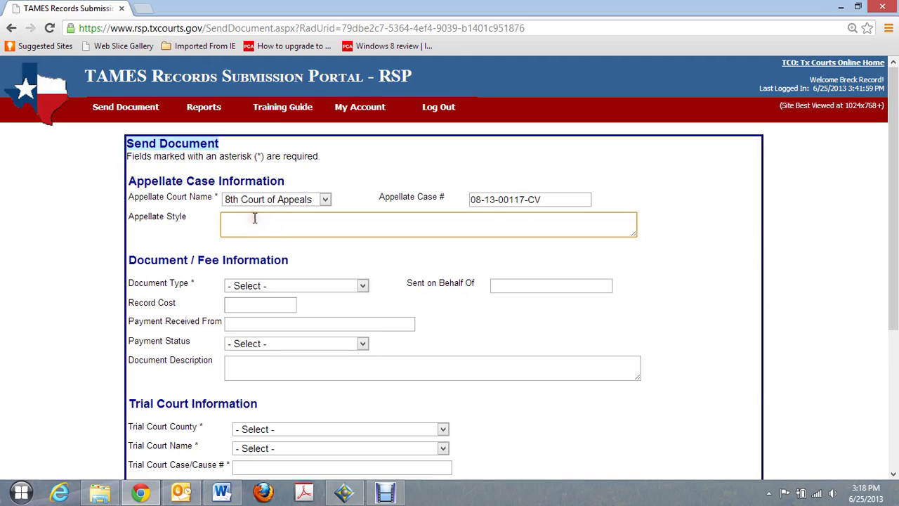
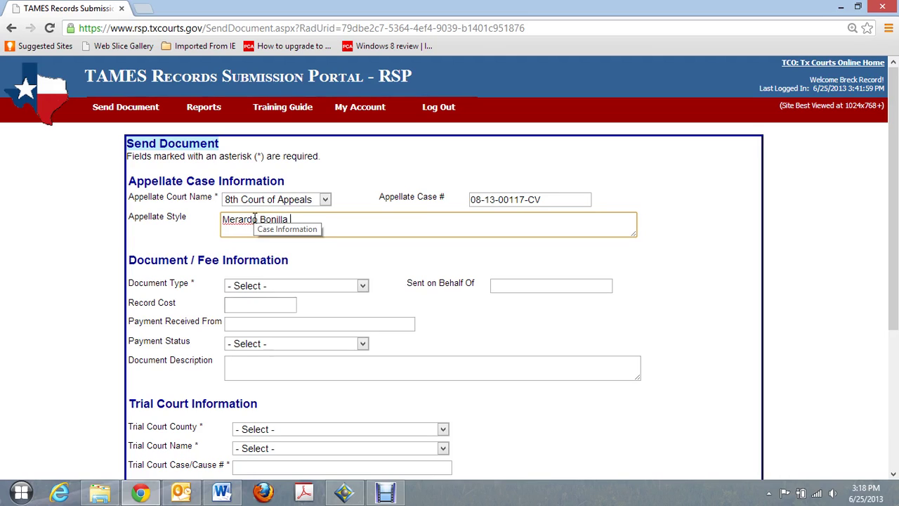
pyautogui.write(' vs. Texas')
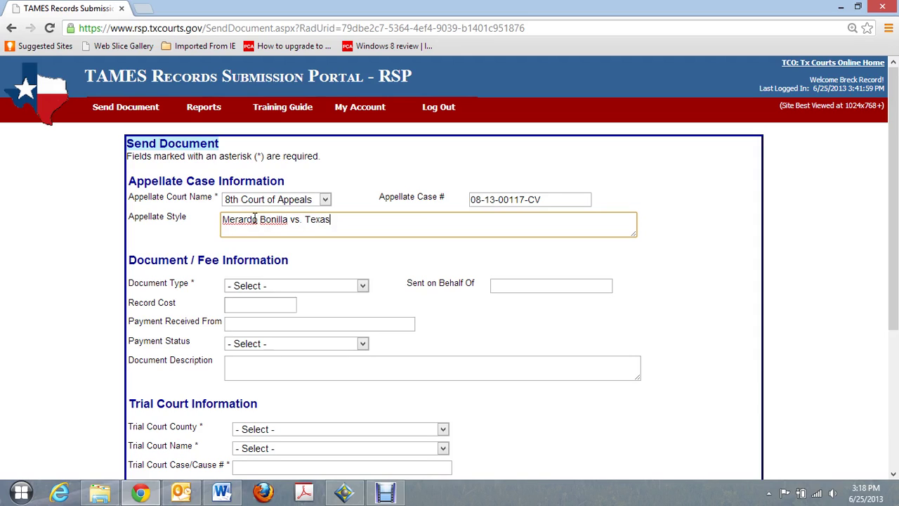
pyautogui.write(' Depo')
pyautogui.write('rtment ')
pyautogui.write('of Public Sa')
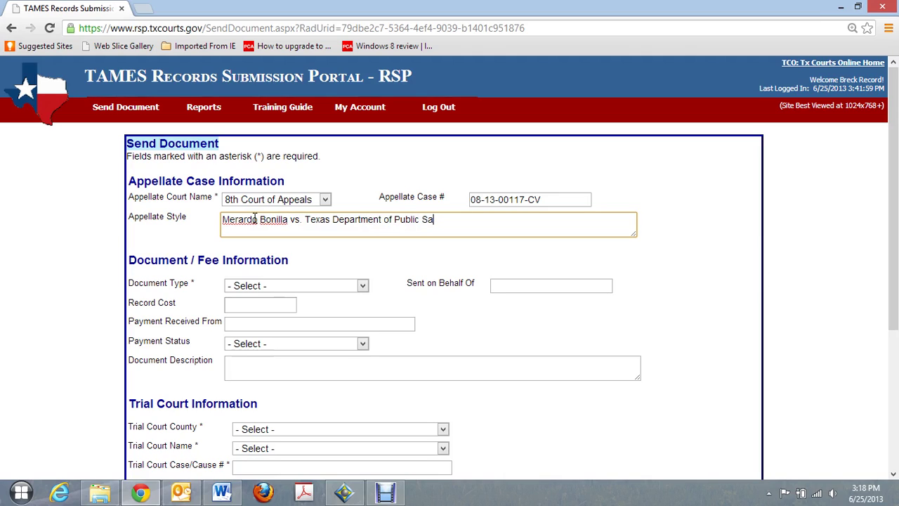
pyautogui.write('fety')
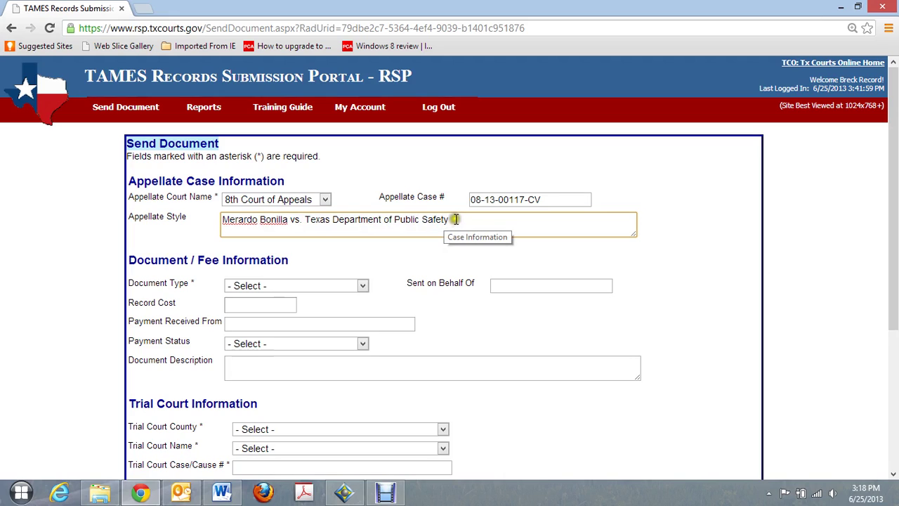
pyautogui.moveTo(455, 219); pyautogui.dragTo(235, 219)
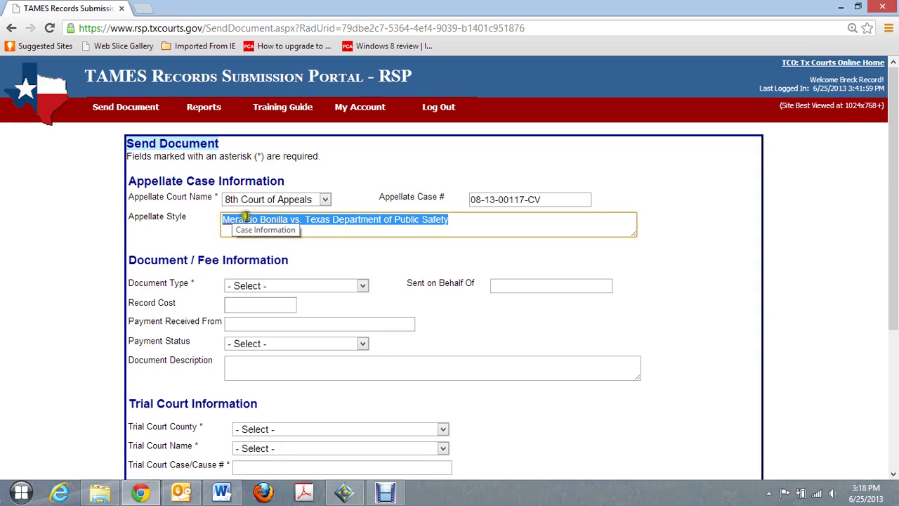
pyautogui.click(484, 228)
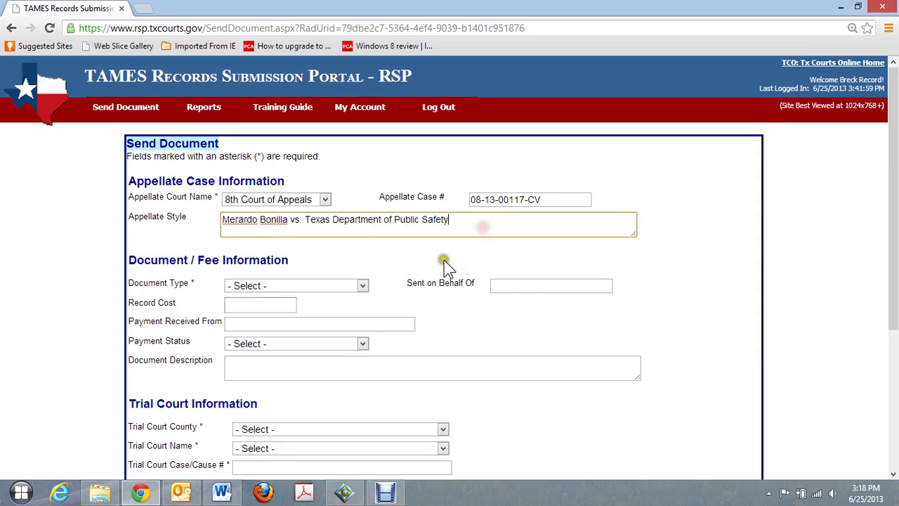
# - Set the document type to Court Reporter's Record and accept the suggested sent-for name
pyautogui.click(364, 286)
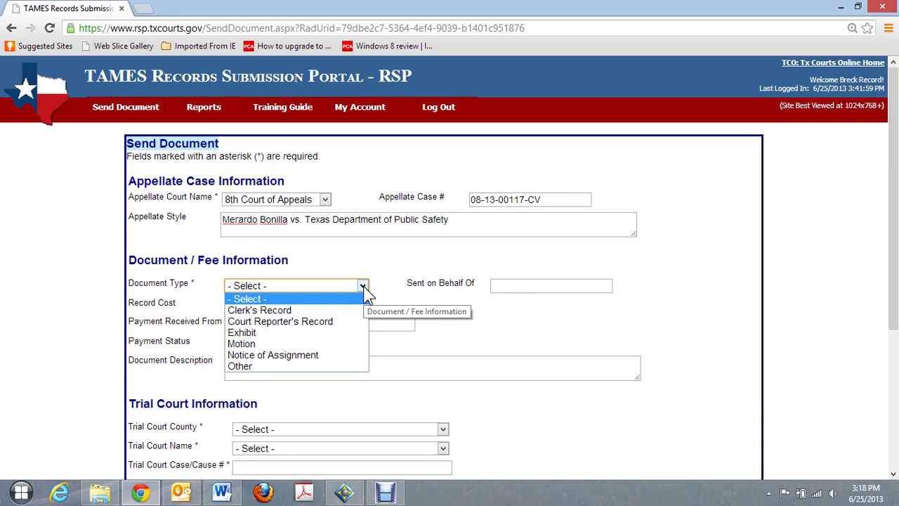
pyautogui.click(281, 323)
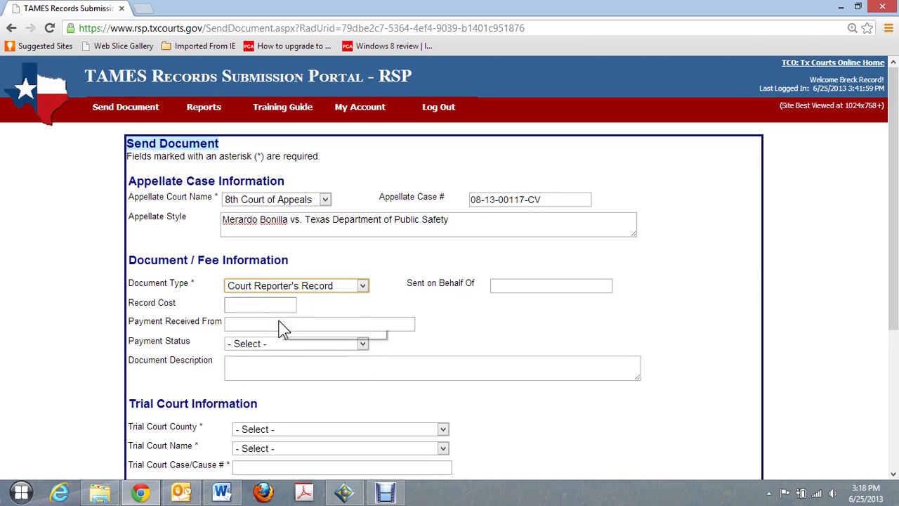
pyautogui.click(520, 285)
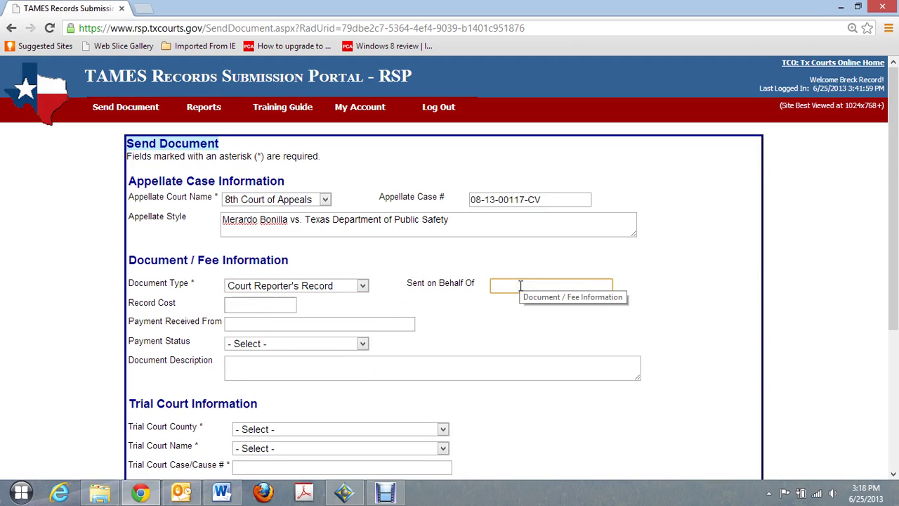
pyautogui.write('B')
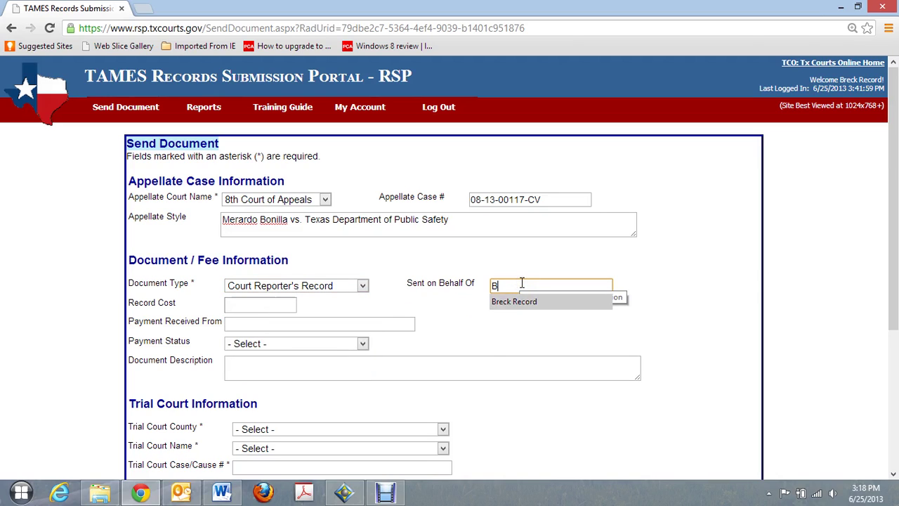
pyautogui.press('Tab')
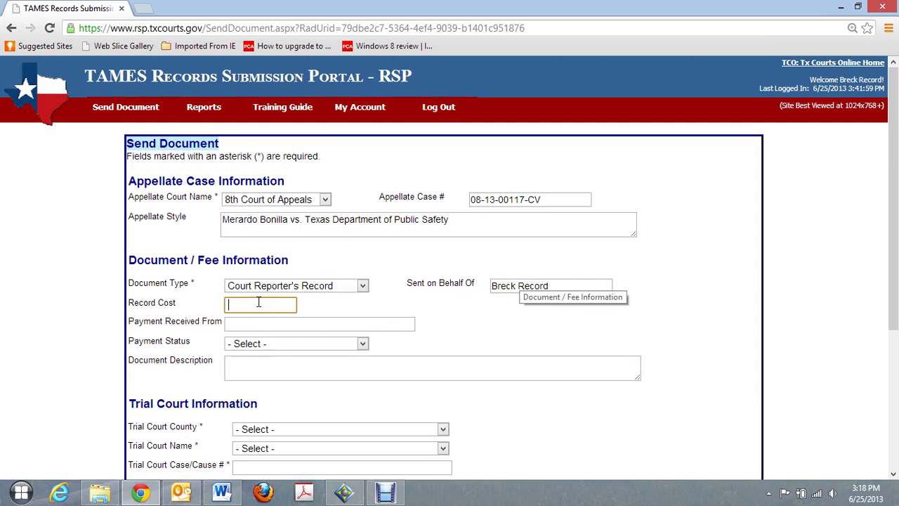
# - Enter record cost 60.00, the payer's name, Paid status, and description 'Supplemental Reporter's Record'
pyautogui.click(259, 302)
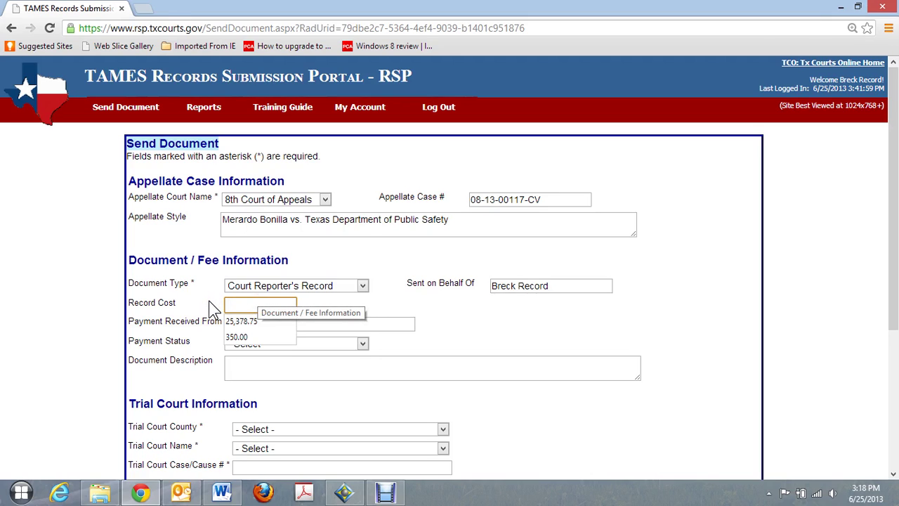
pyautogui.write('60')
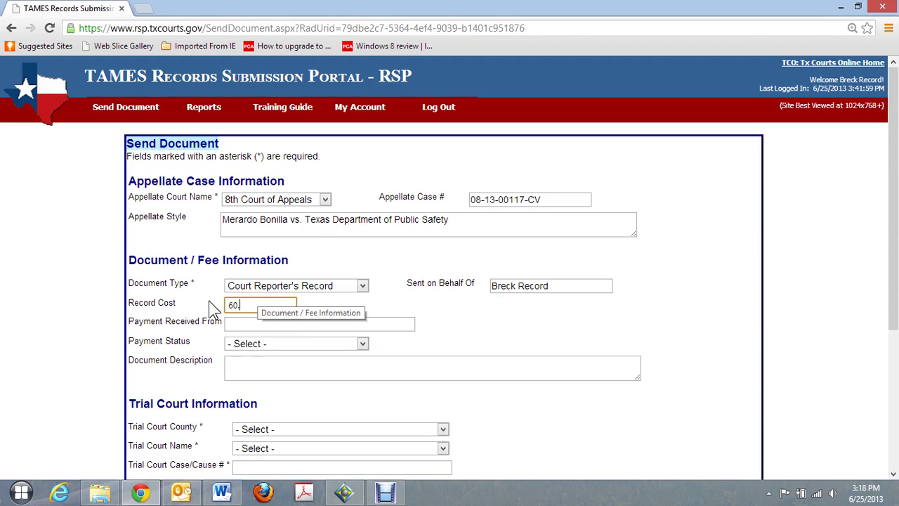
pyautogui.write('.00')
pyautogui.click(254, 324)
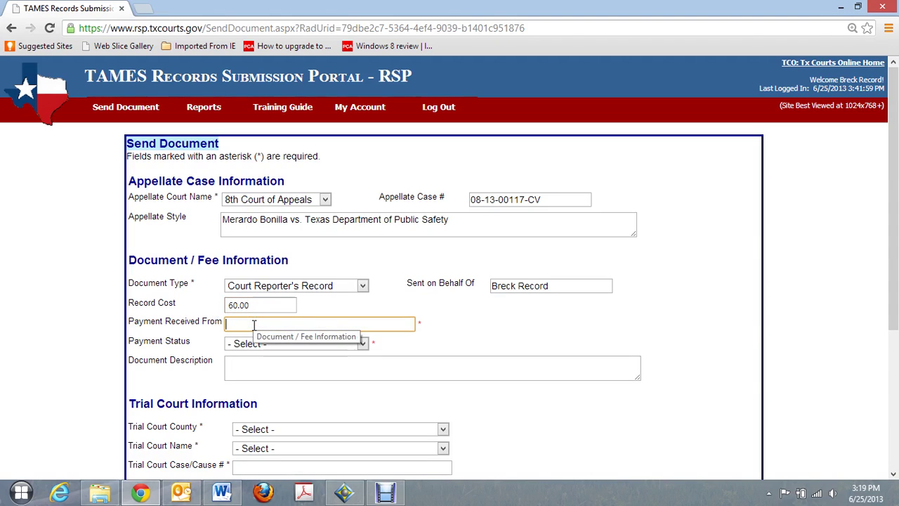
pyautogui.click(363, 344)
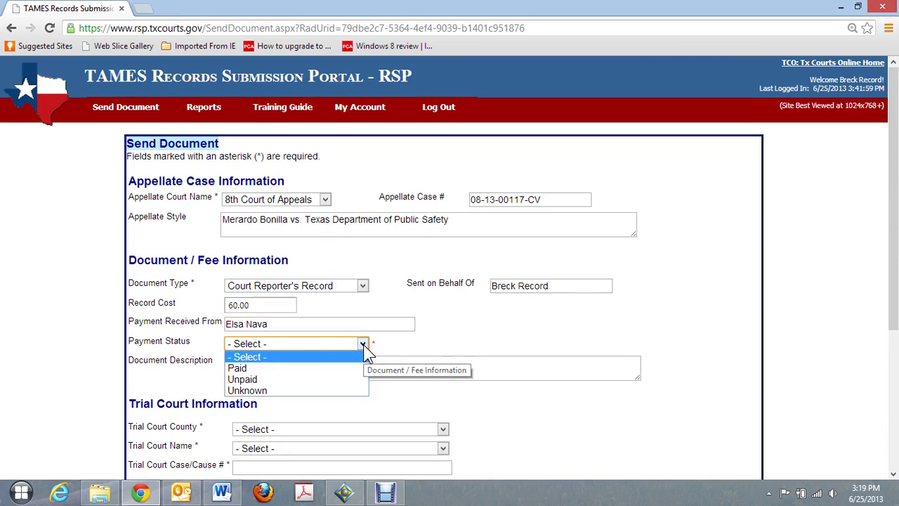
pyautogui.click(284, 367)
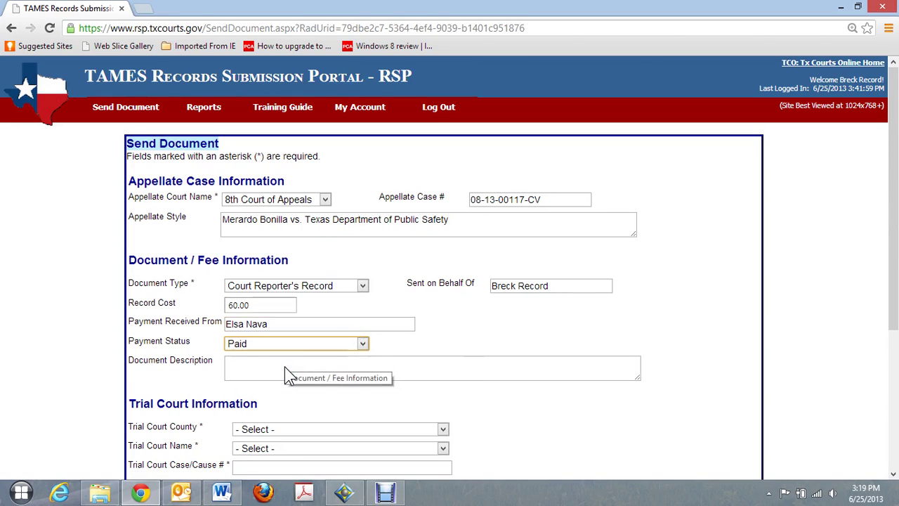
pyautogui.click(276, 368)
pyautogui.write('Su')
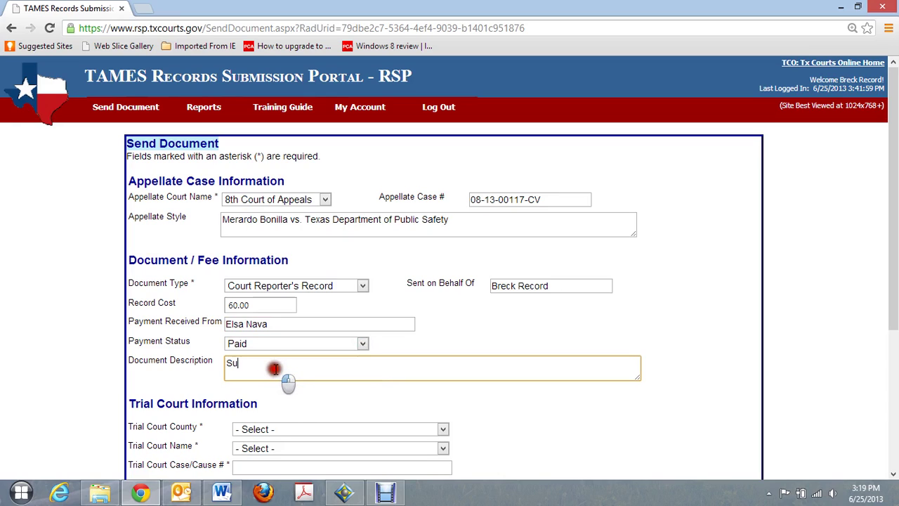
pyautogui.write('pp')
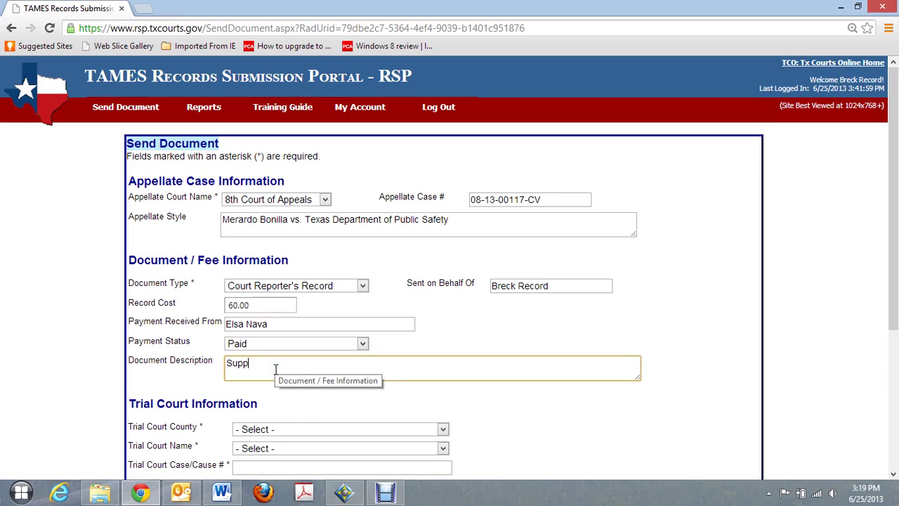
pyautogui.write('lemental Report')
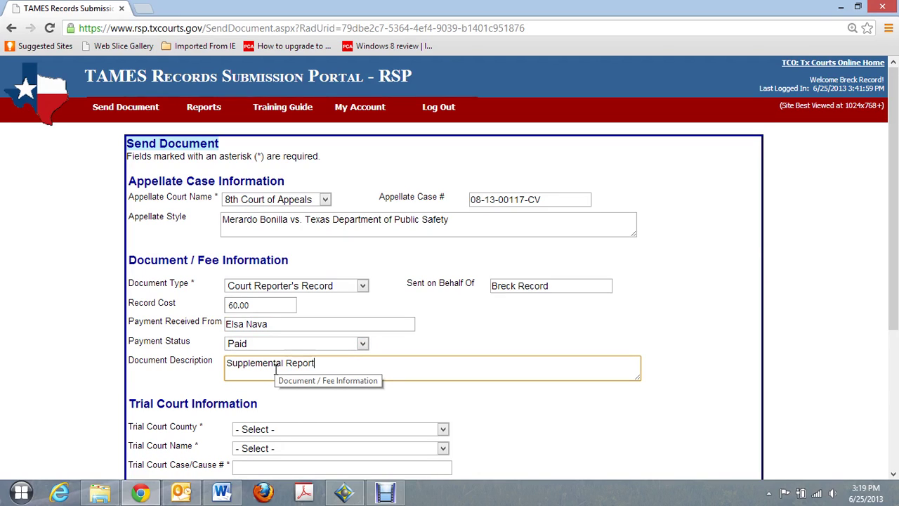
pyautogui.write("er's Record")
# - Set the trial court county to El Paso and the court to 41st District Court
pyautogui.click(443, 430)
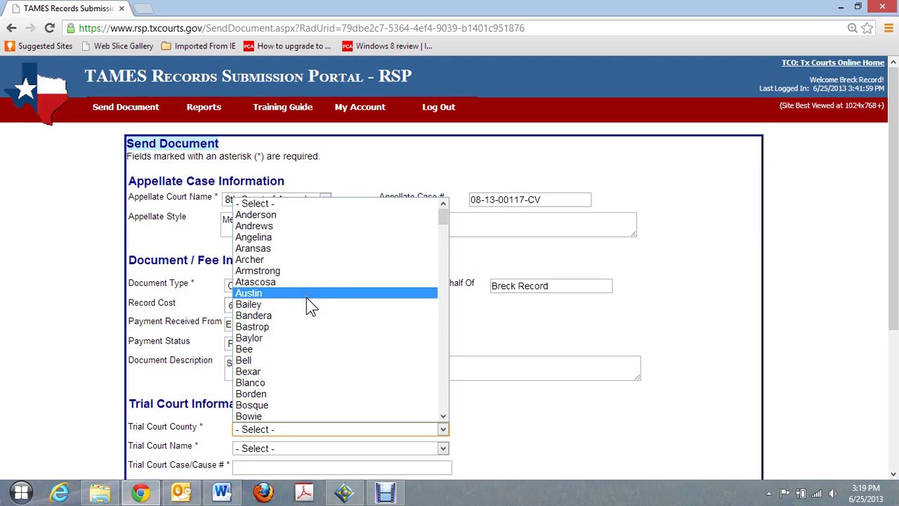
pyautogui.write('e')
pyautogui.press('Down')
pyautogui.press('Down')
pyautogui.press('Down')
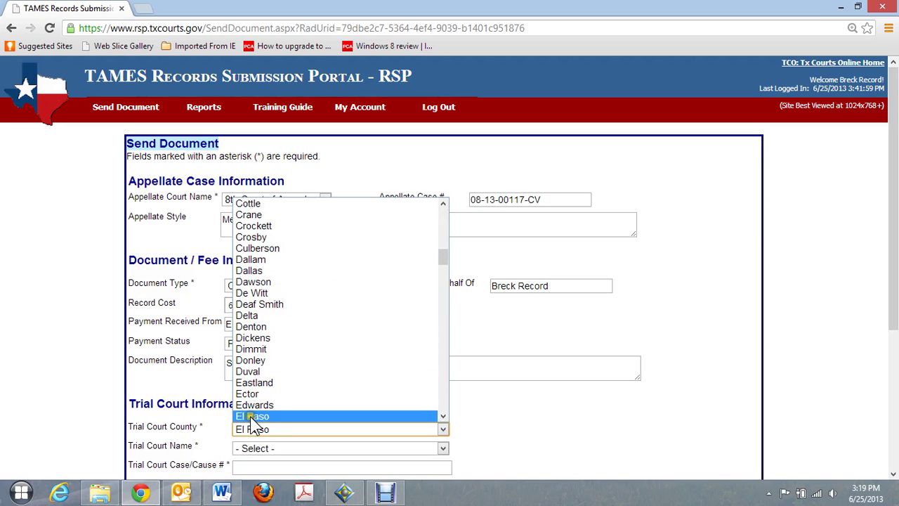
pyautogui.click(251, 416)
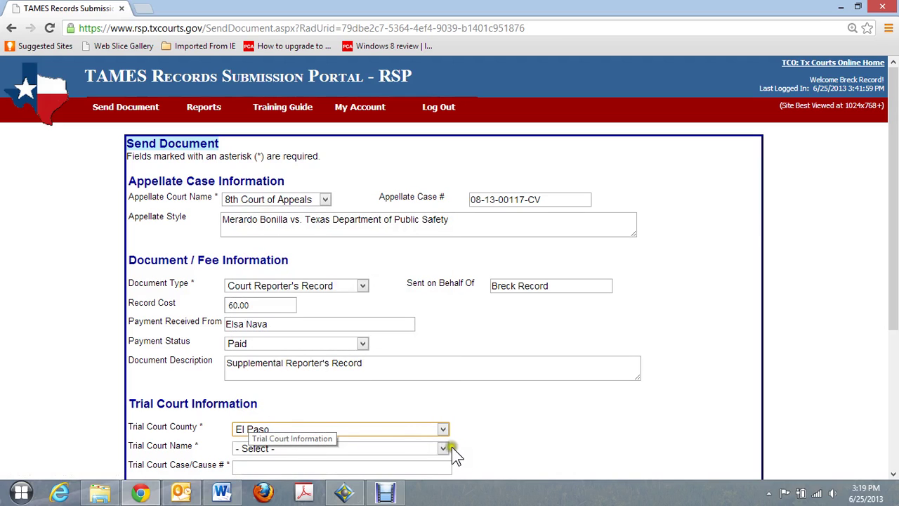
pyautogui.click(444, 448)
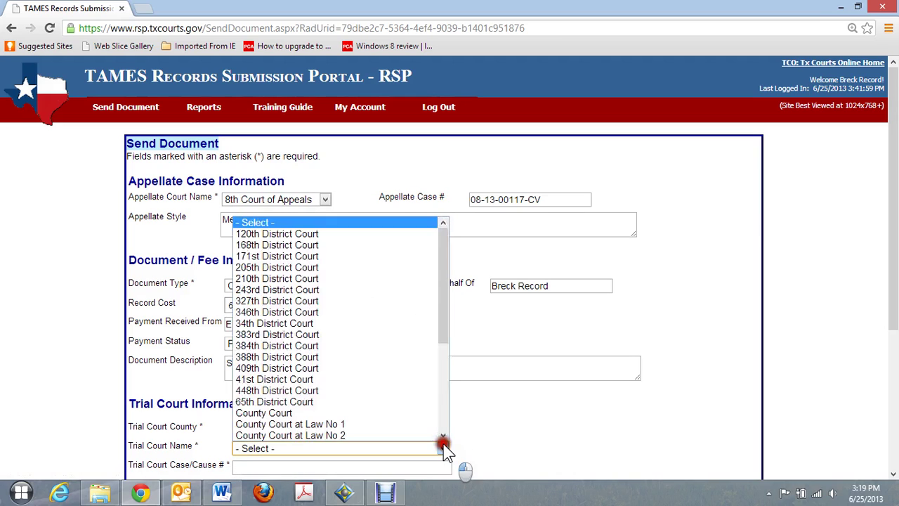
pyautogui.click(275, 380)
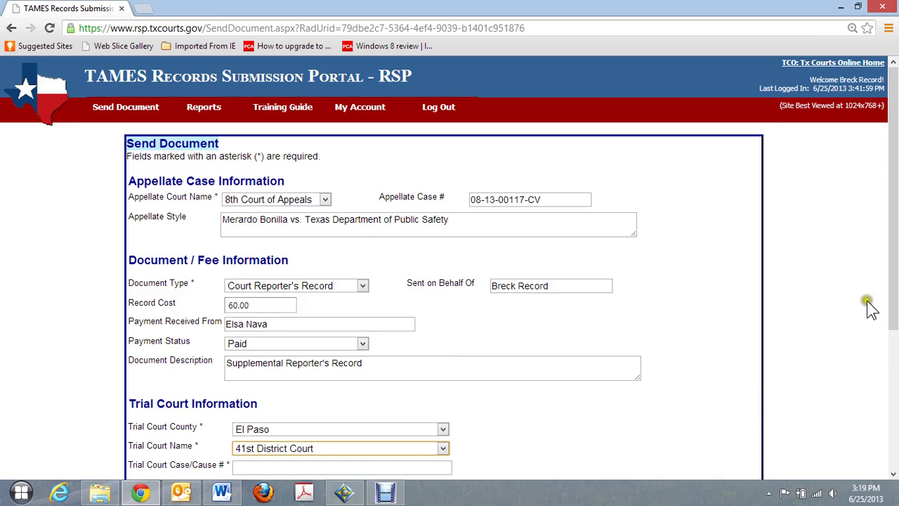
pyautogui.moveTo(893, 290); pyautogui.dragTo(892, 351)
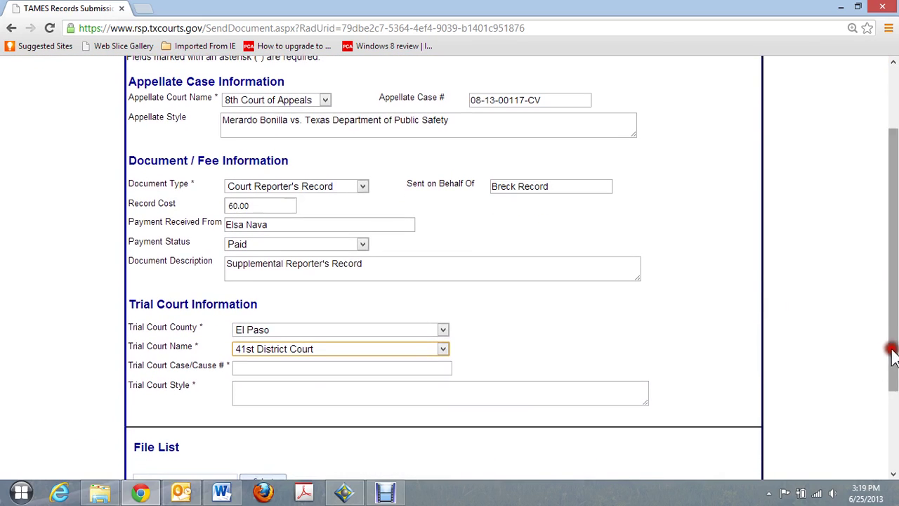
pyautogui.click(255, 370)
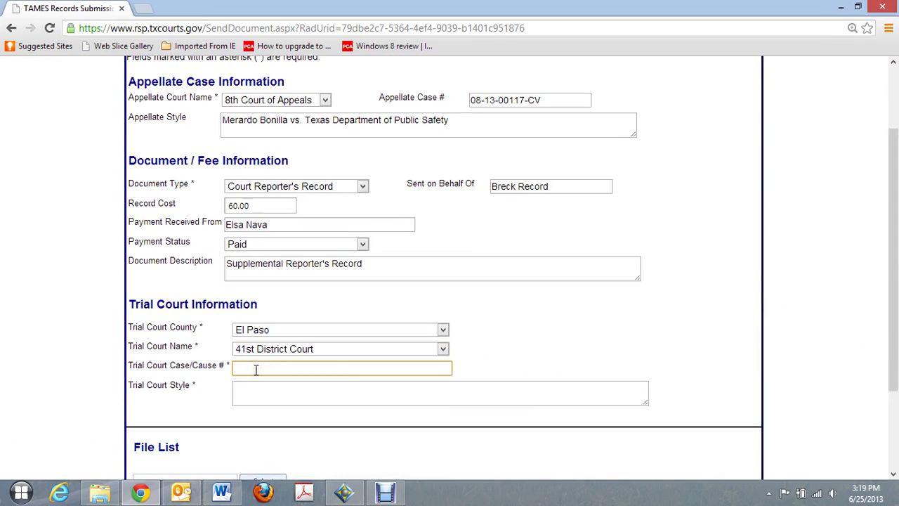
pyautogui.write('20')
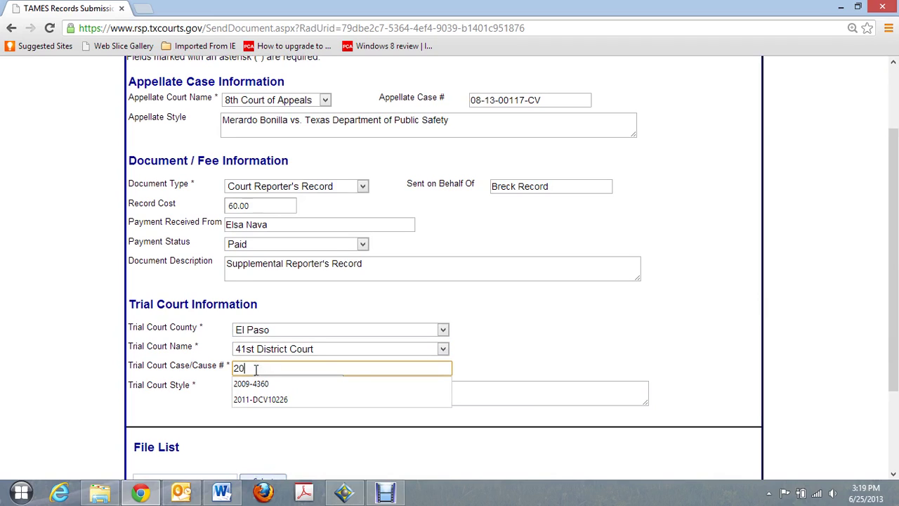
pyautogui.click(256, 401)
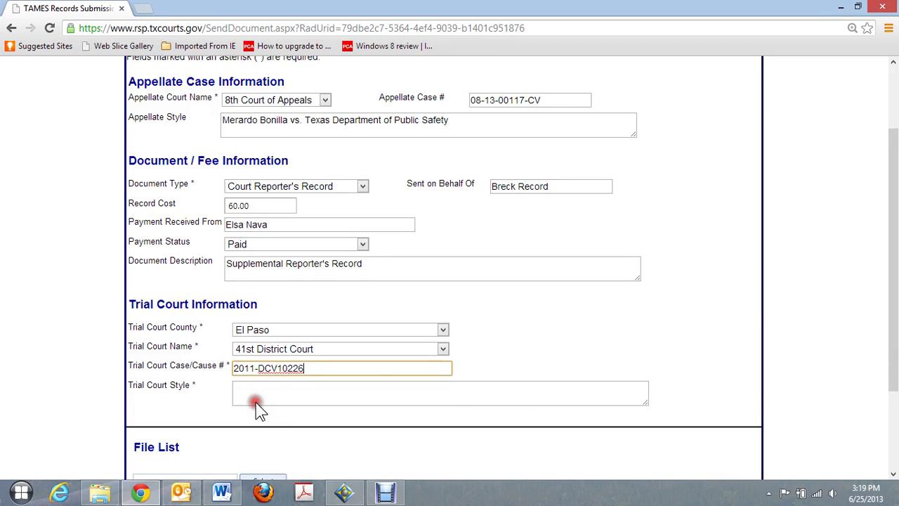
pyautogui.click(267, 390)
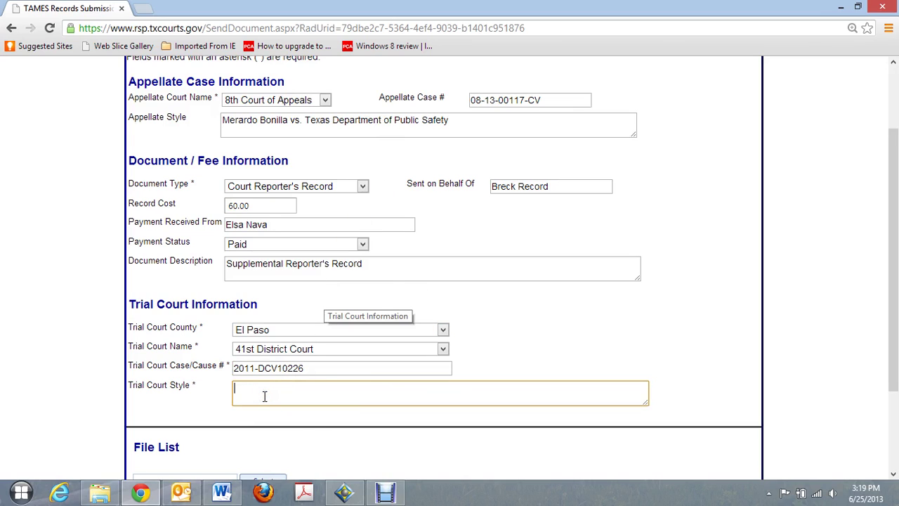
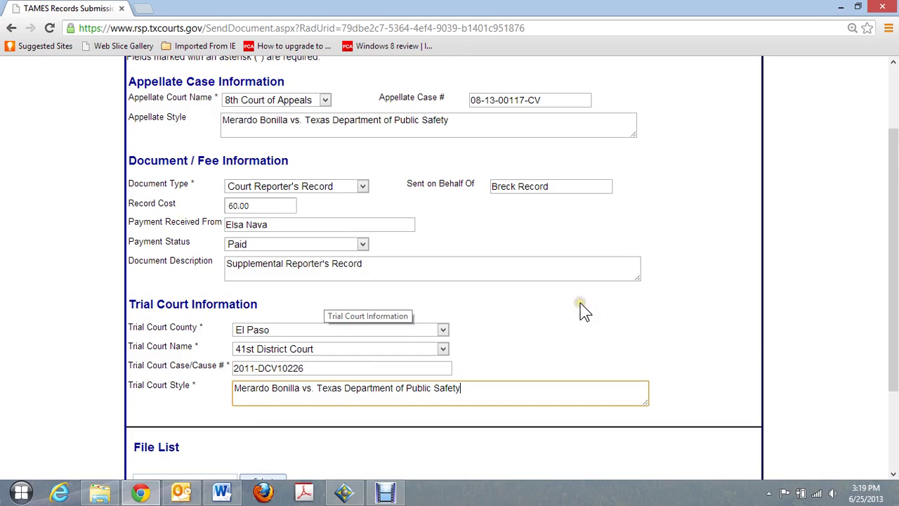
pyautogui.scroll(-1, 581, 306)
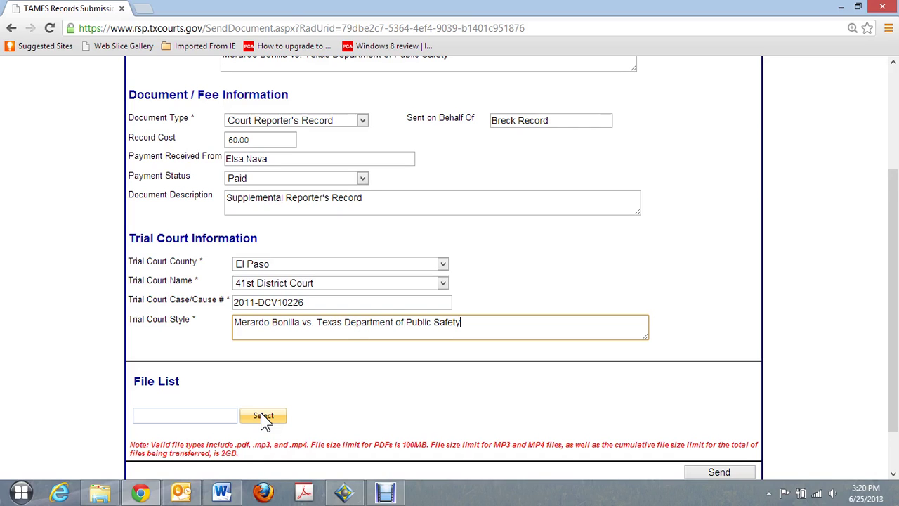
pyautogui.click(261, 415)
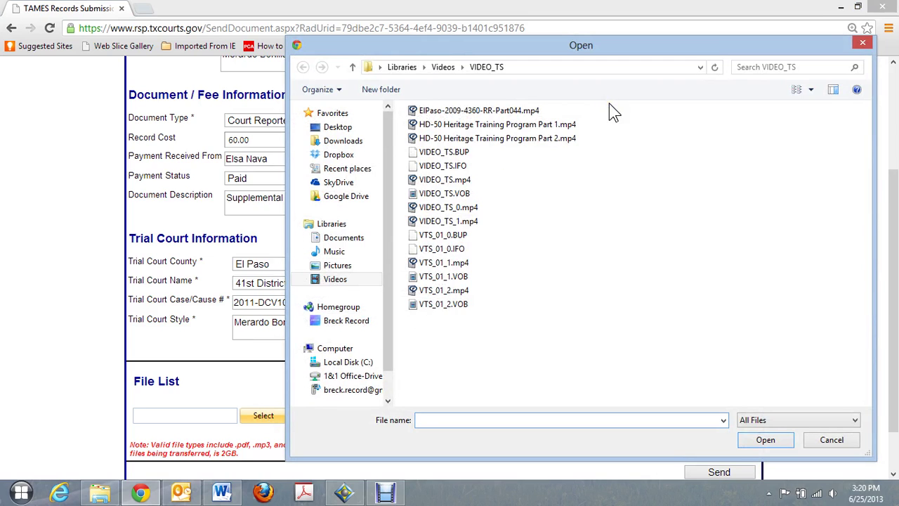
pyautogui.click(334, 189)
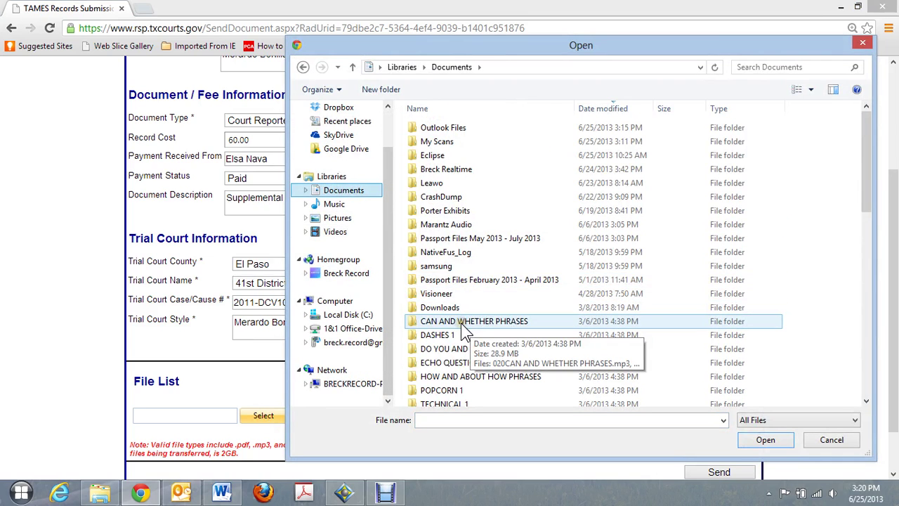
pyautogui.doubleClick(433, 144)
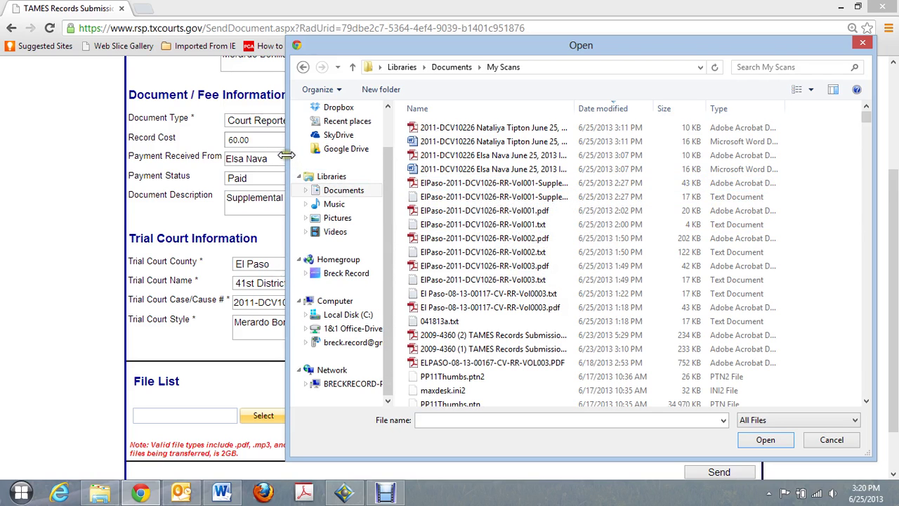
pyautogui.moveTo(287, 154); pyautogui.dragTo(110, 169)
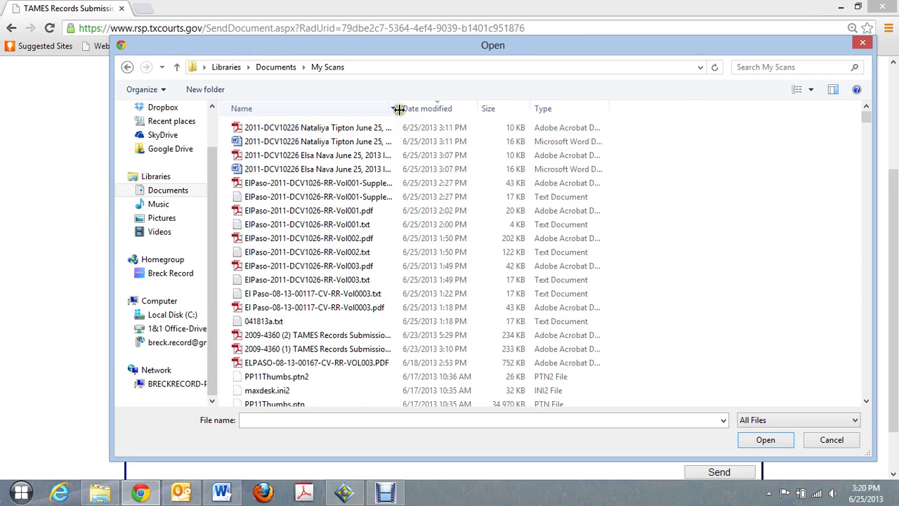
pyautogui.moveTo(398, 109); pyautogui.dragTo(442, 109)
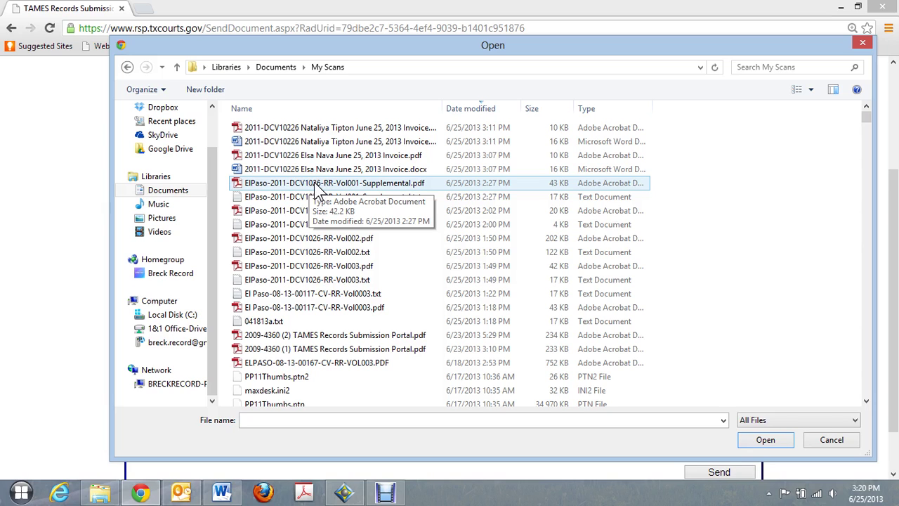
pyautogui.click(317, 184)
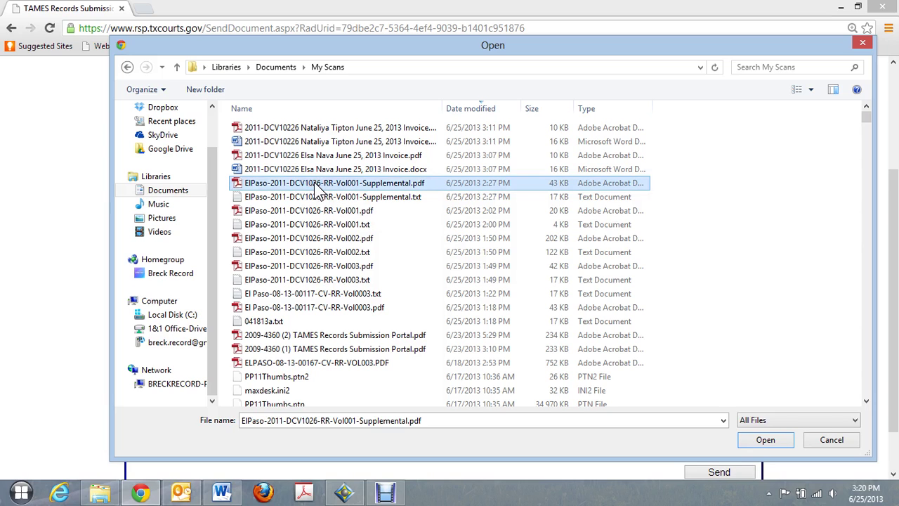
pyautogui.doubleClick(315, 184)
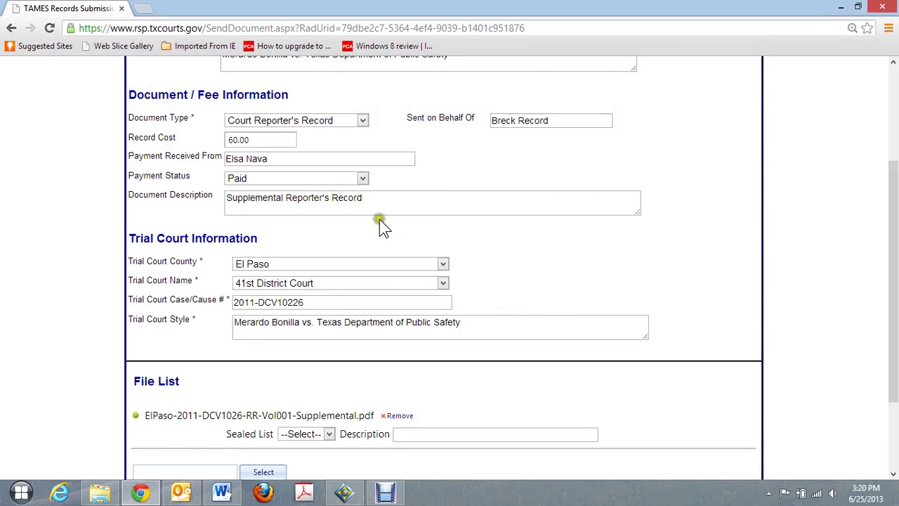
# - Mark the attached PDF as not sealed and give it the description 'Vol 1 of 1'
pyautogui.scroll(-1, 558, 240)
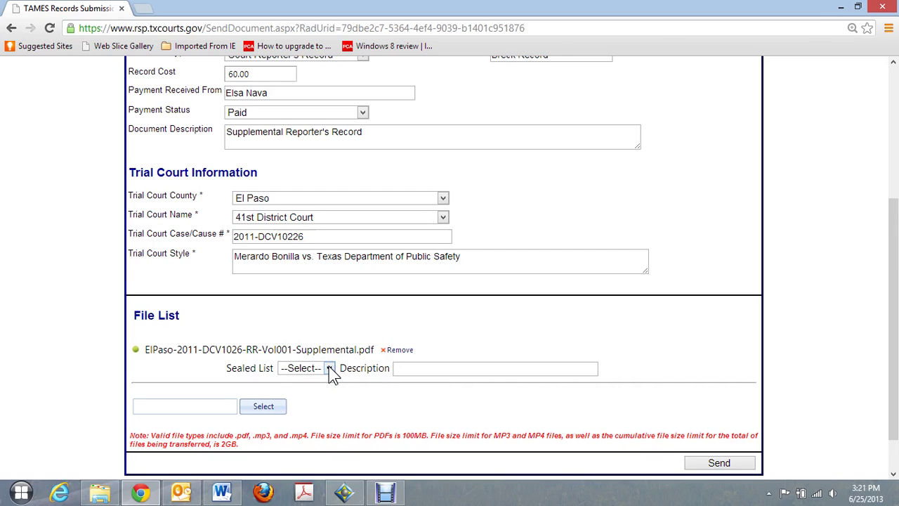
pyautogui.click(329, 368)
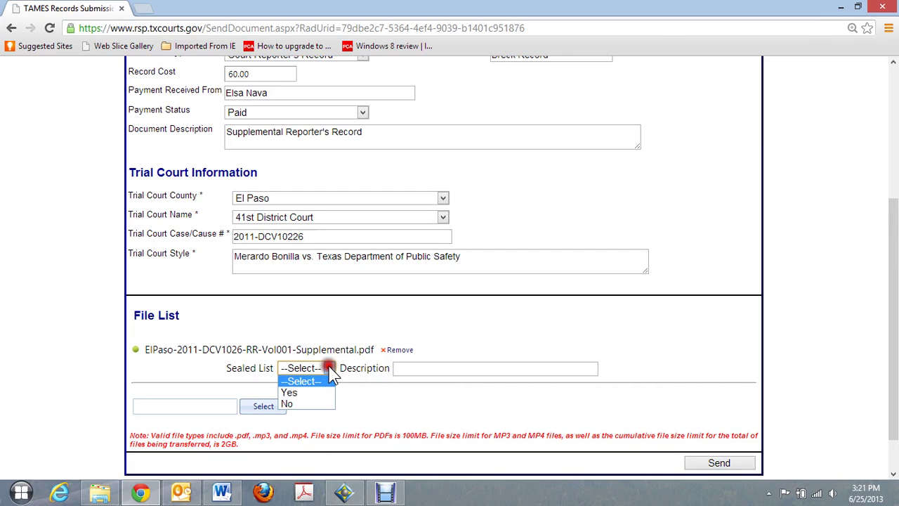
pyautogui.click(290, 406)
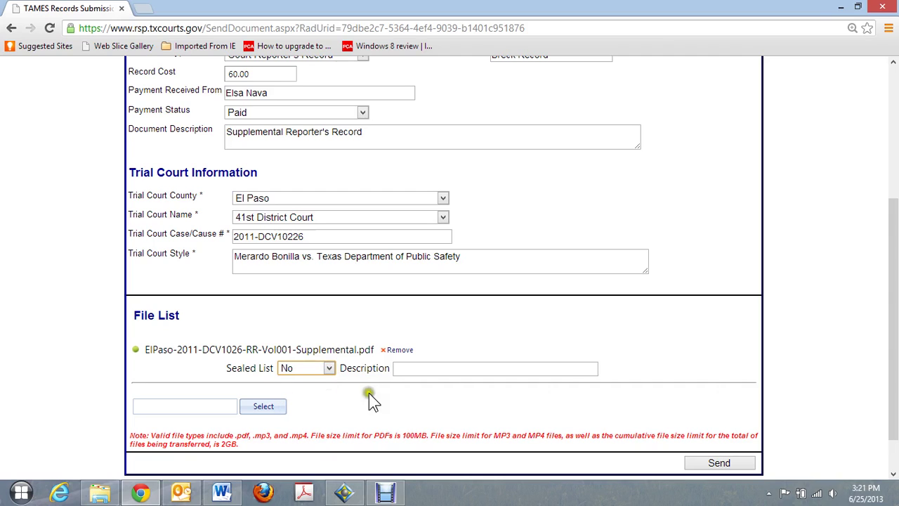
pyautogui.click(413, 368)
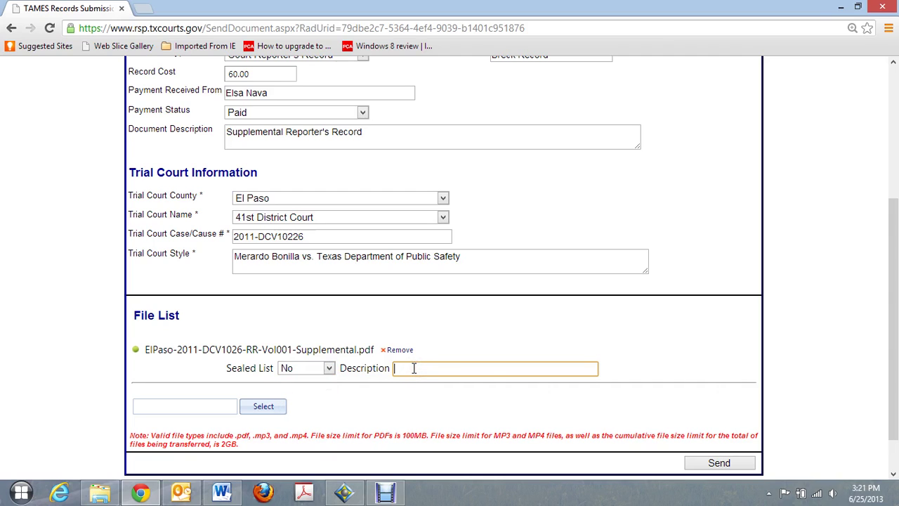
pyautogui.write('Vol 1 of 1')
pyautogui.scroll(-1, 566, 319)
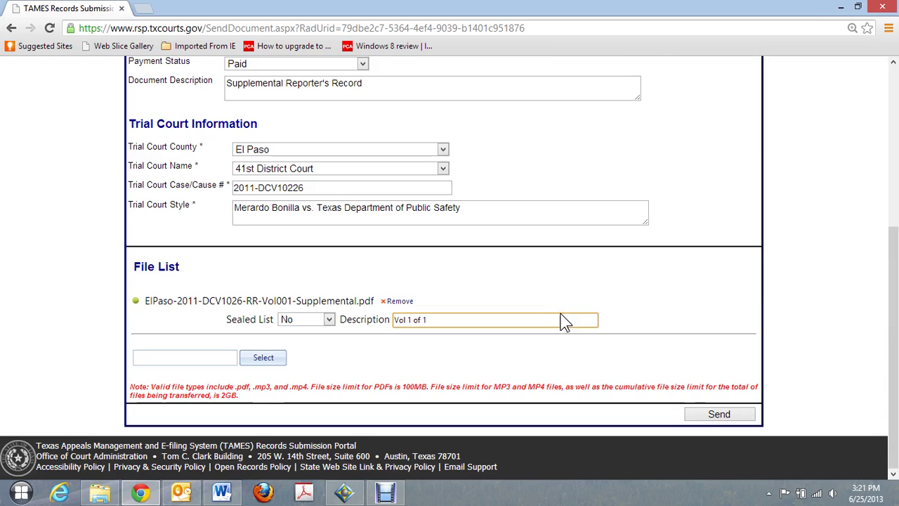
pyautogui.scroll(1, 572, 313)
pyautogui.scroll(1, 572, 318)
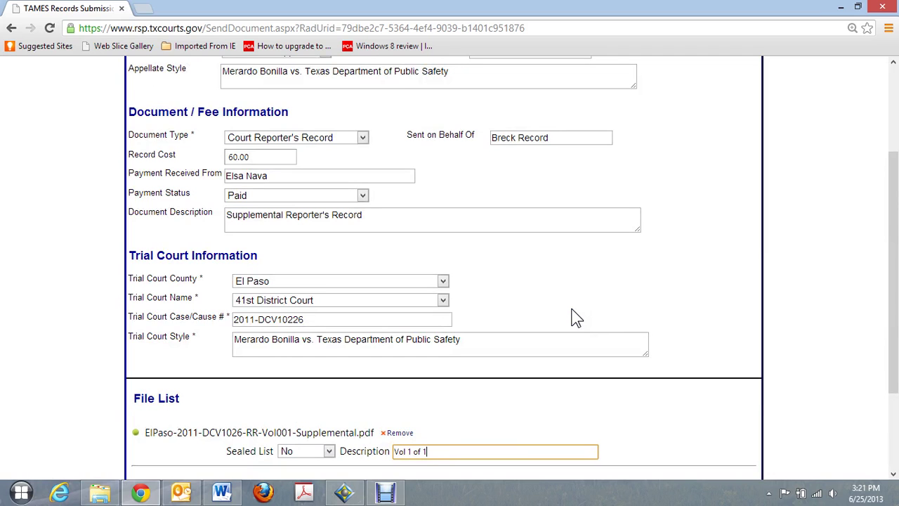
pyautogui.scroll(-2, 573, 317)
pyautogui.click(653, 302)
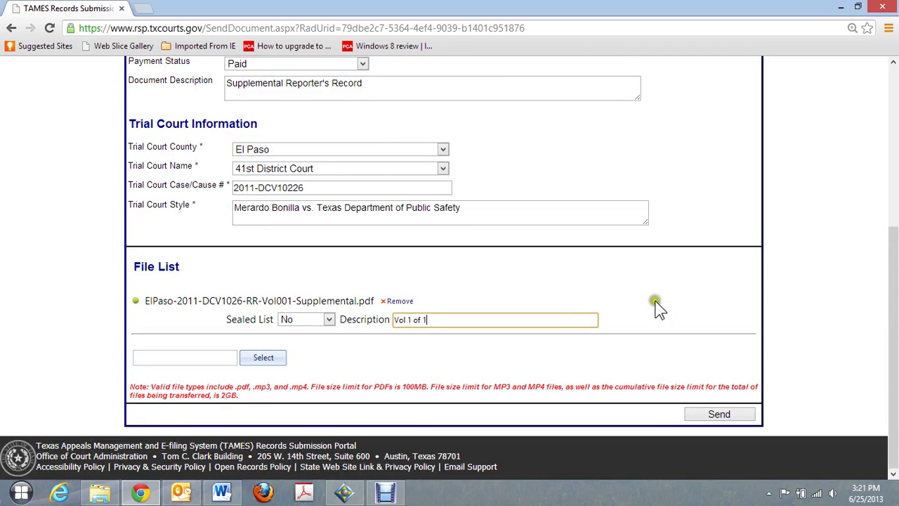
# - Send the submission, review the trace-number confirmation, and bring up its print preview
pyautogui.click(716, 414)
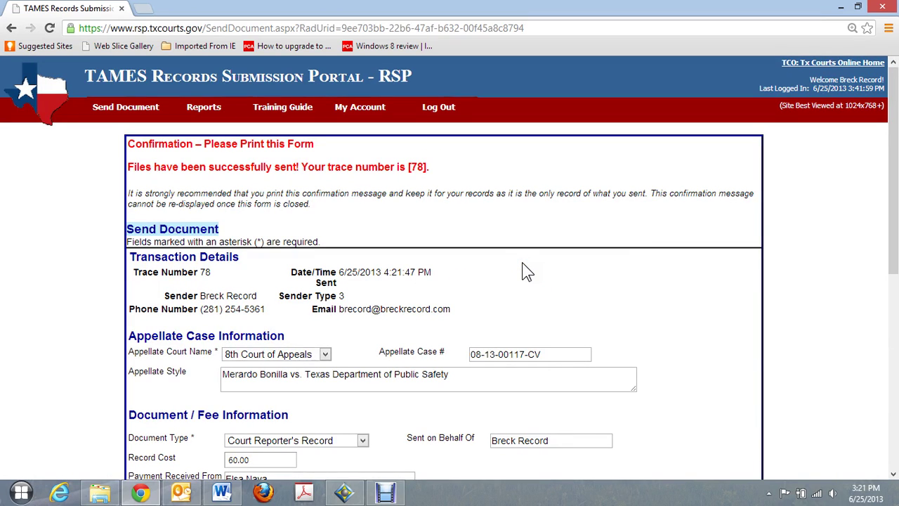
pyautogui.scroll(-2, 549, 258)
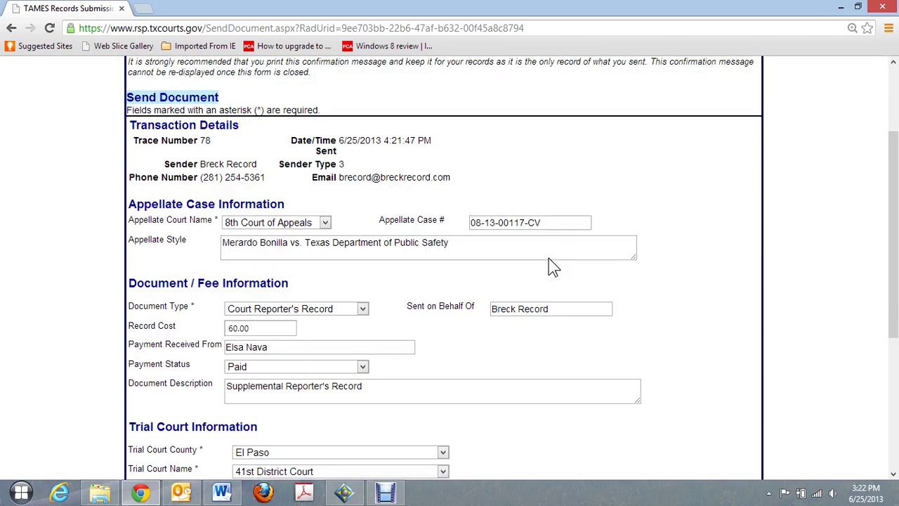
pyautogui.scroll(-4, 551, 248)
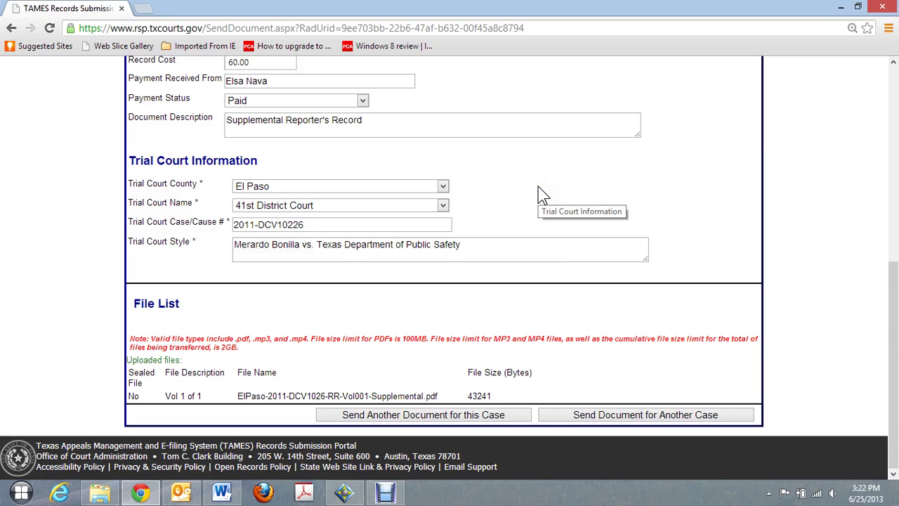
pyautogui.hotkey('ctrl', 'p')
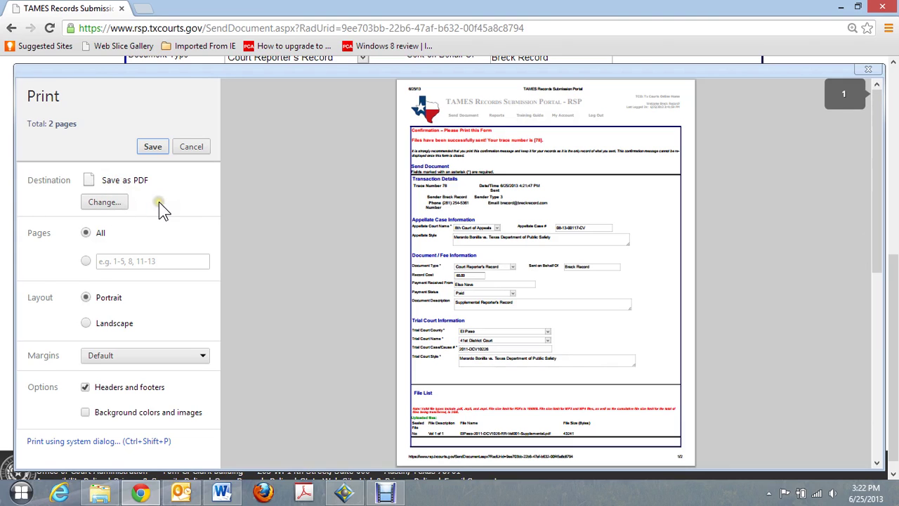
# - Save the confirmation printout with the Save as PDF destination
pyautogui.click(153, 147)
pyautogui.click(150, 147)
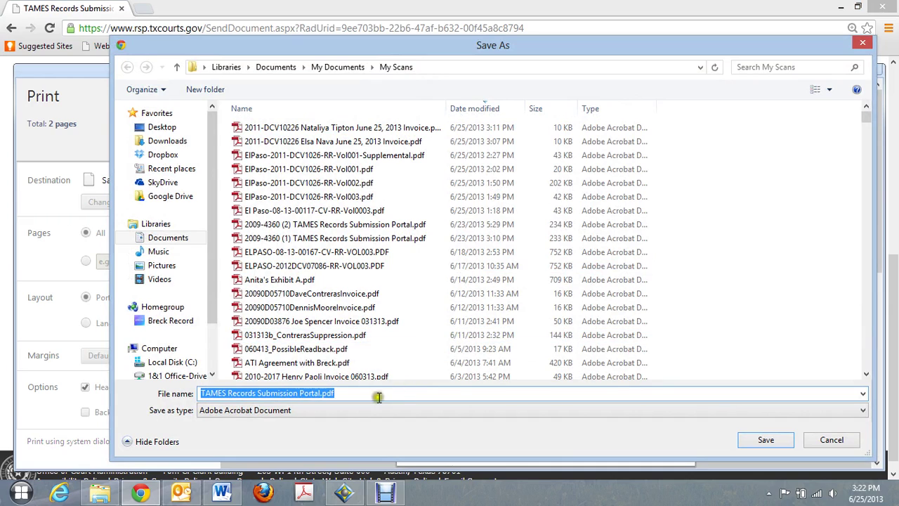
pyautogui.click(201, 393)
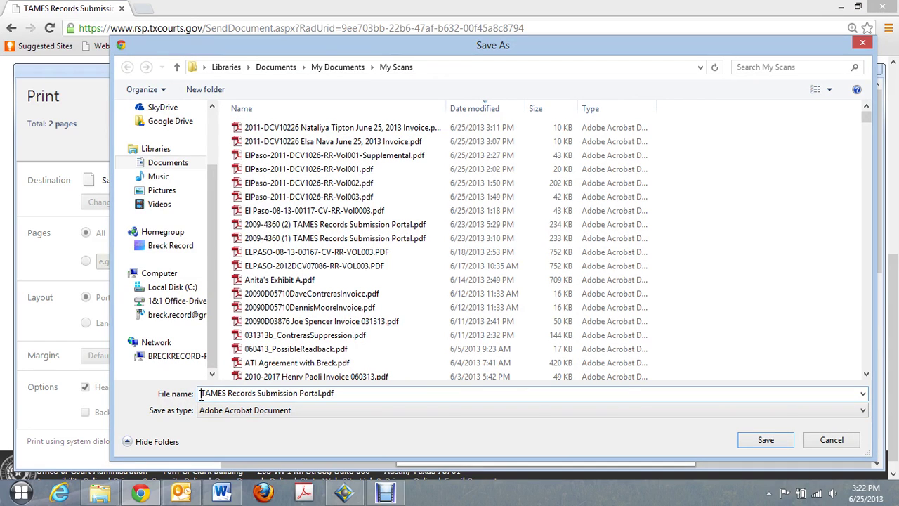
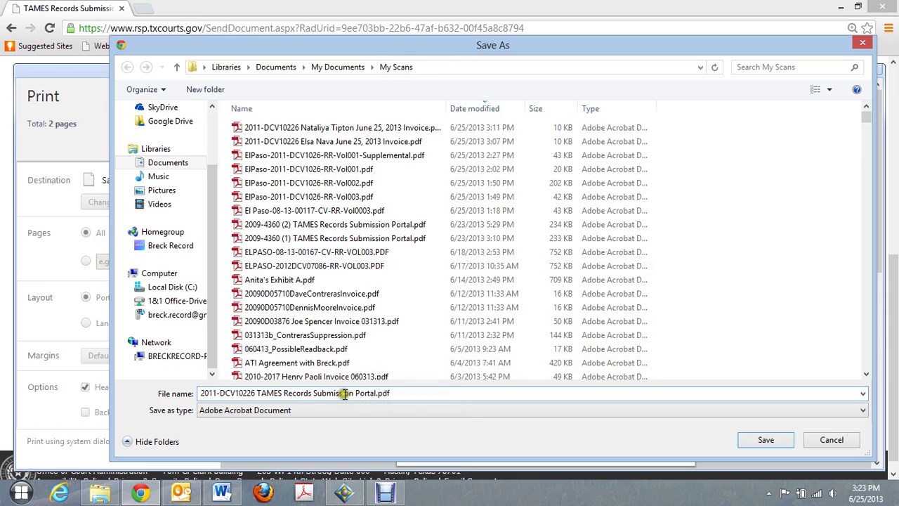
pyautogui.click(766, 443)
pyautogui.write('Supplemental ')
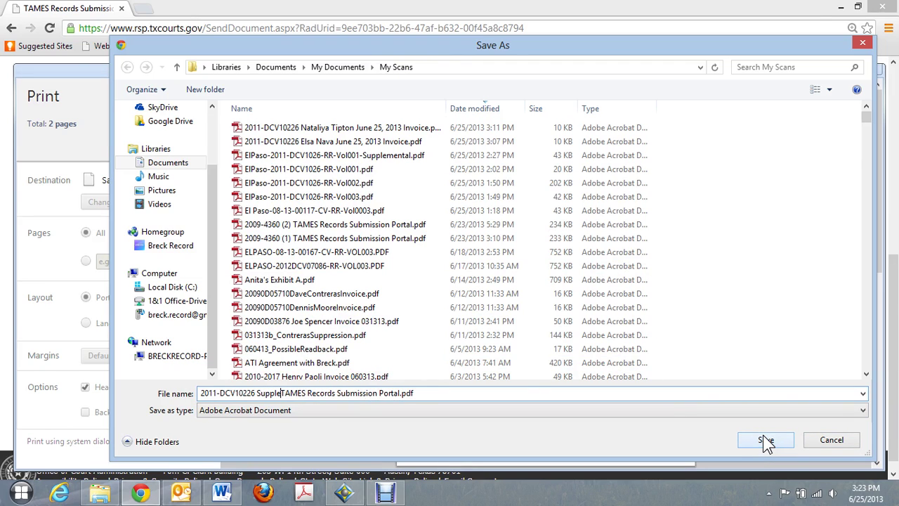
pyautogui.write('Record')
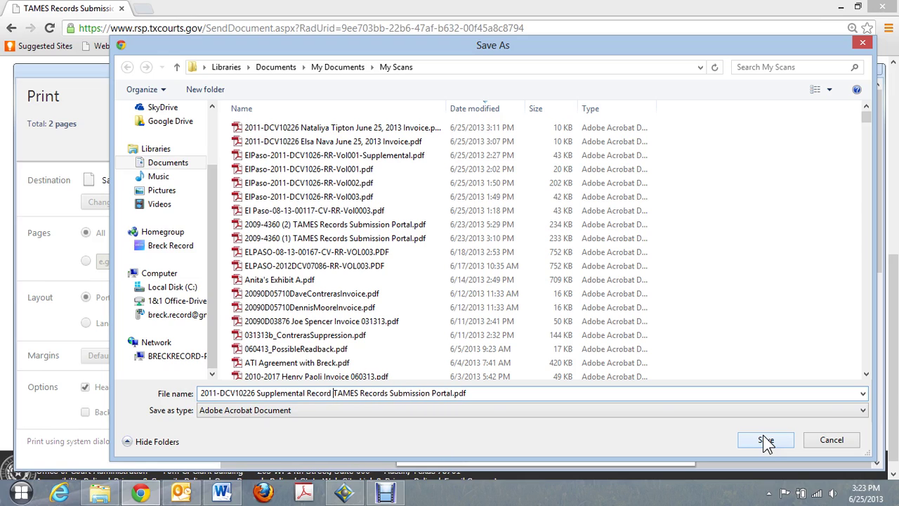
pyautogui.click(767, 445)
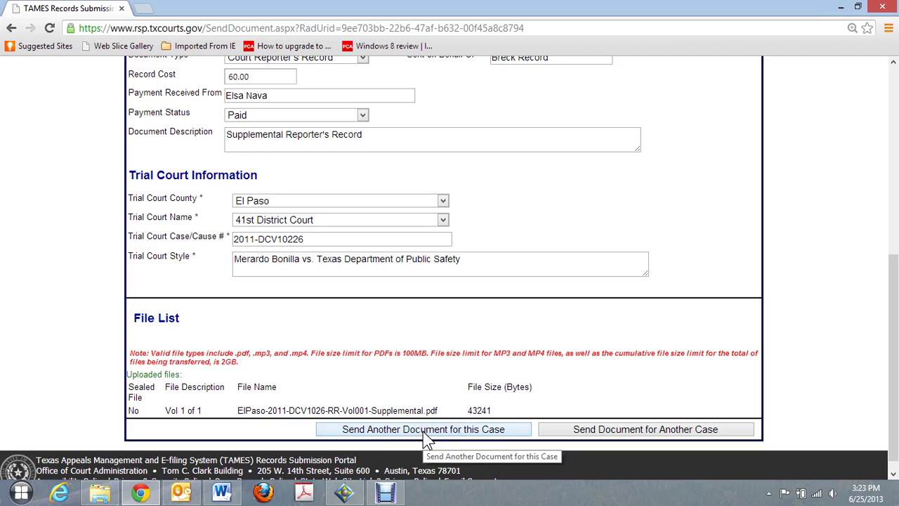
pyautogui.click(389, 408)
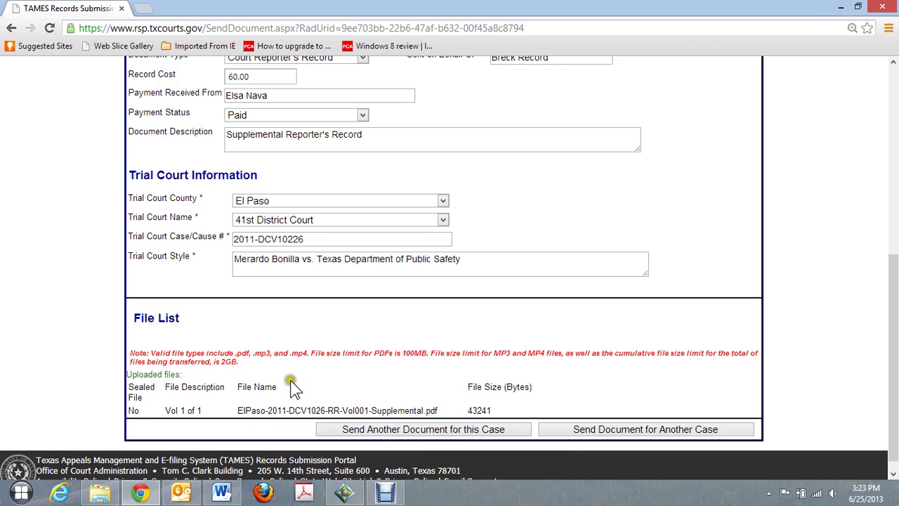
pyautogui.moveTo(212, 359)
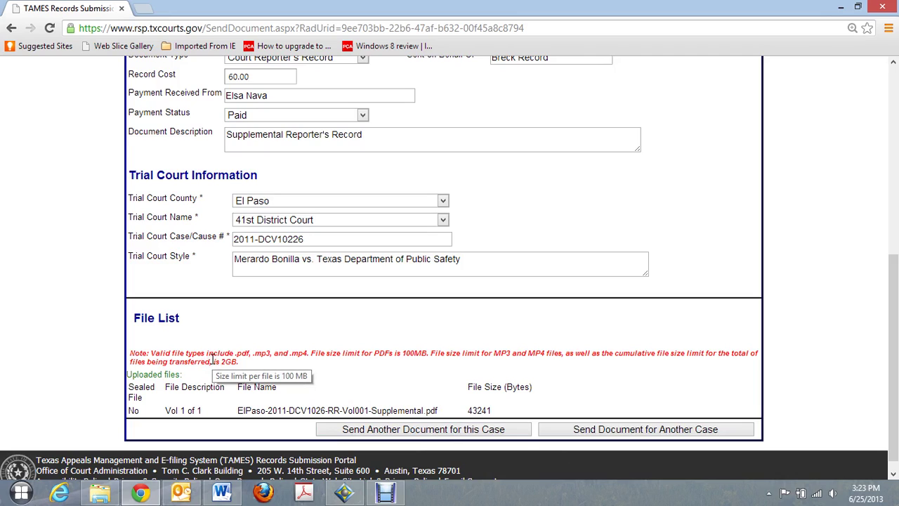
pyautogui.click(249, 351)
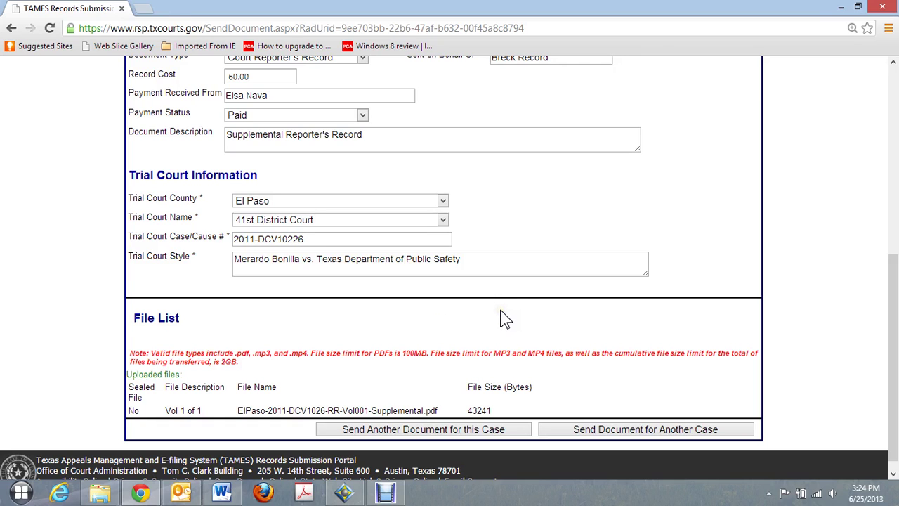
pyautogui.scroll(3, 526, 298)
pyautogui.scroll(-1, 527, 298)
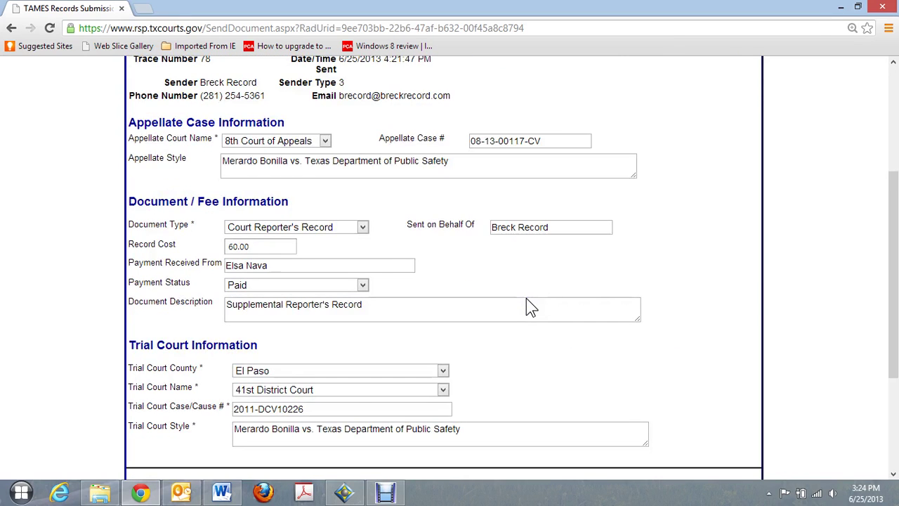
pyautogui.scroll(3, 527, 298)
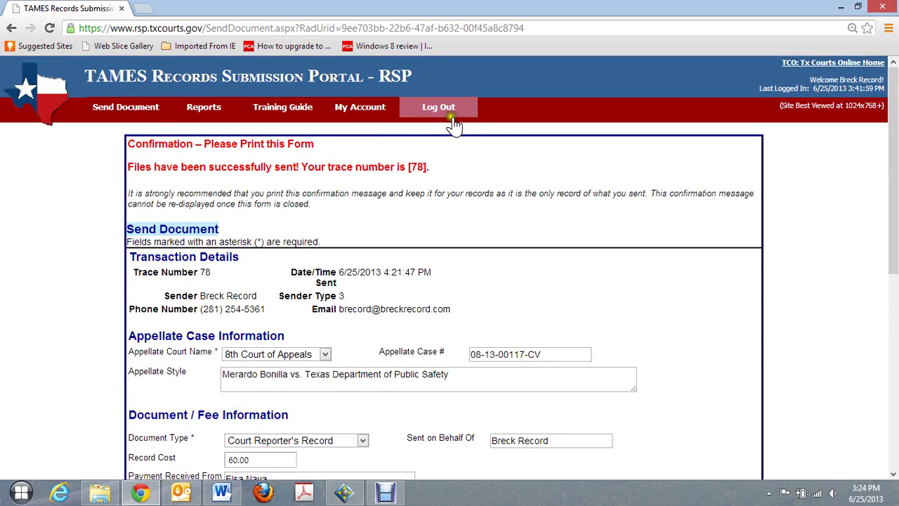
pyautogui.scroll(-3, 541, 210)
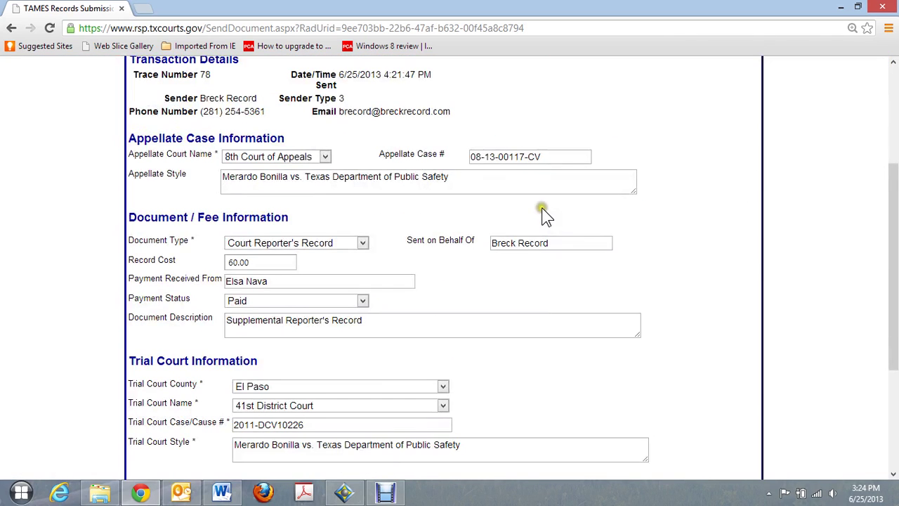
pyautogui.scroll(-3, 545, 212)
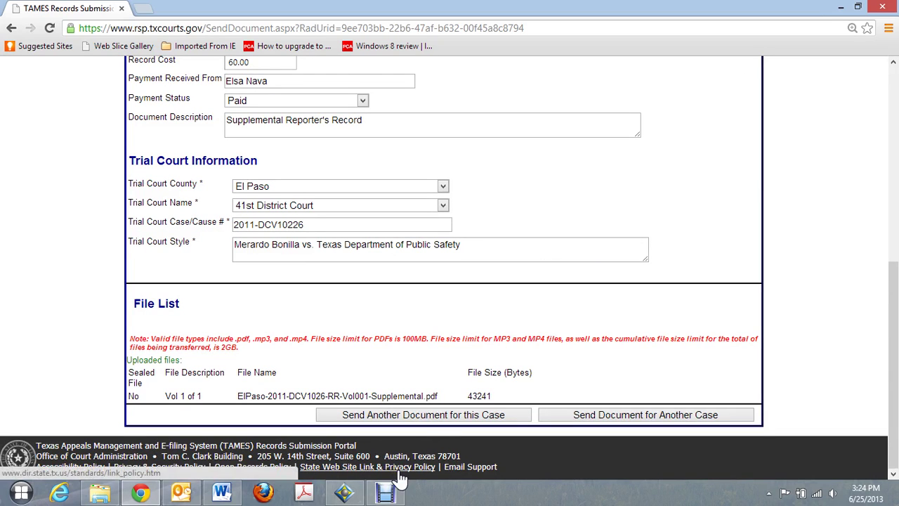
pyautogui.moveTo(385, 495)
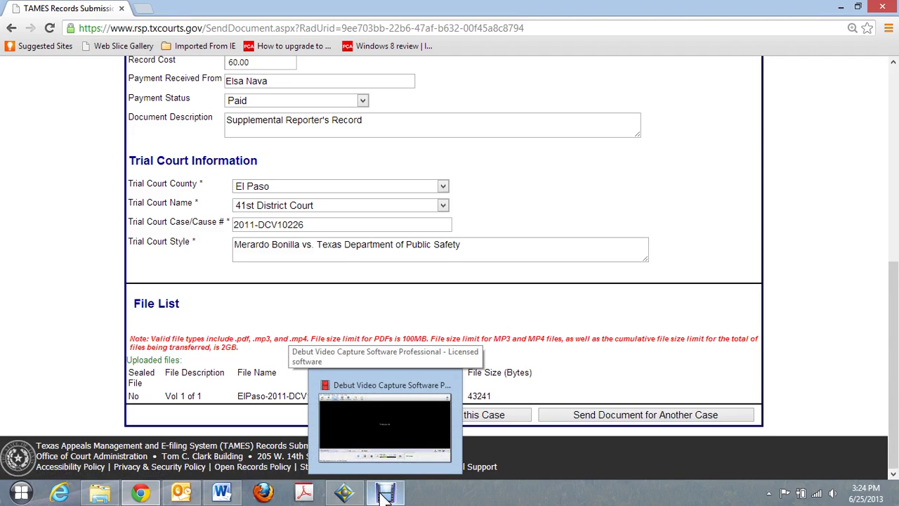
pyautogui.click(385, 495)
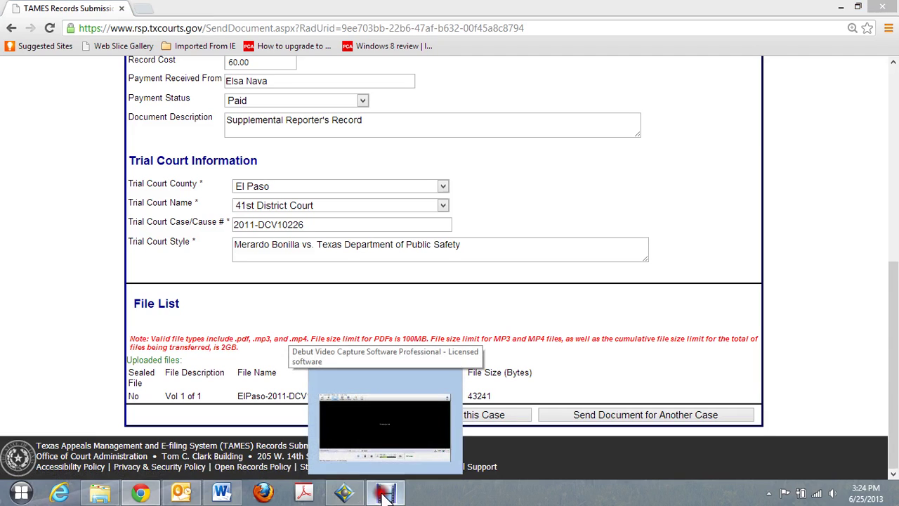